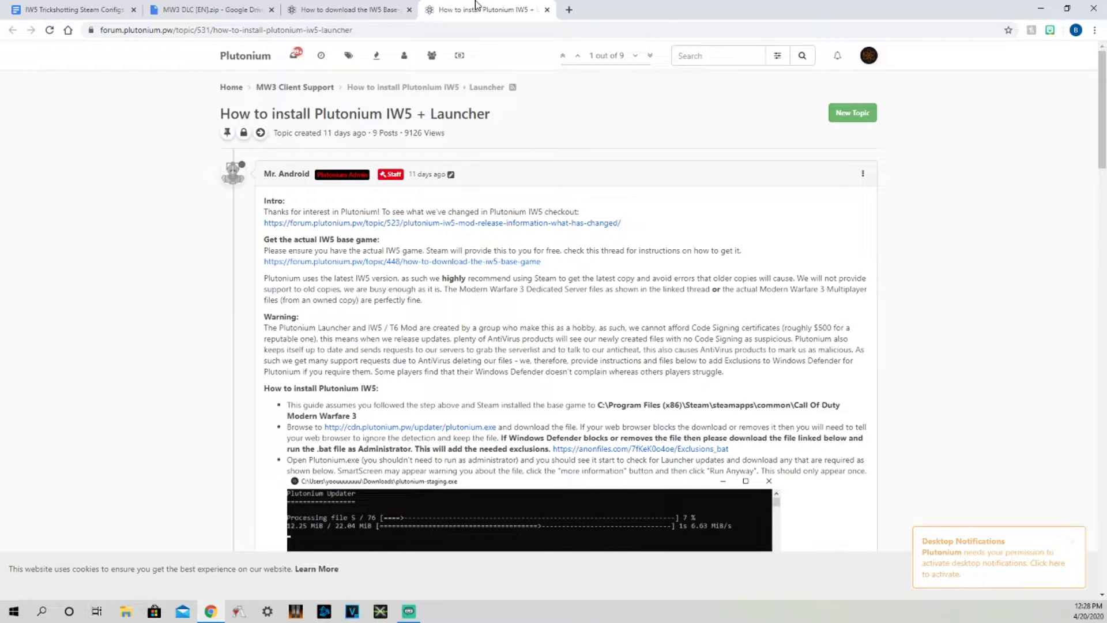
# - Copy the steam://install/42750 link from the base-game guide and open it in a new tab to launch Steam, then minimize Steam
pyautogui.click(866, 56)
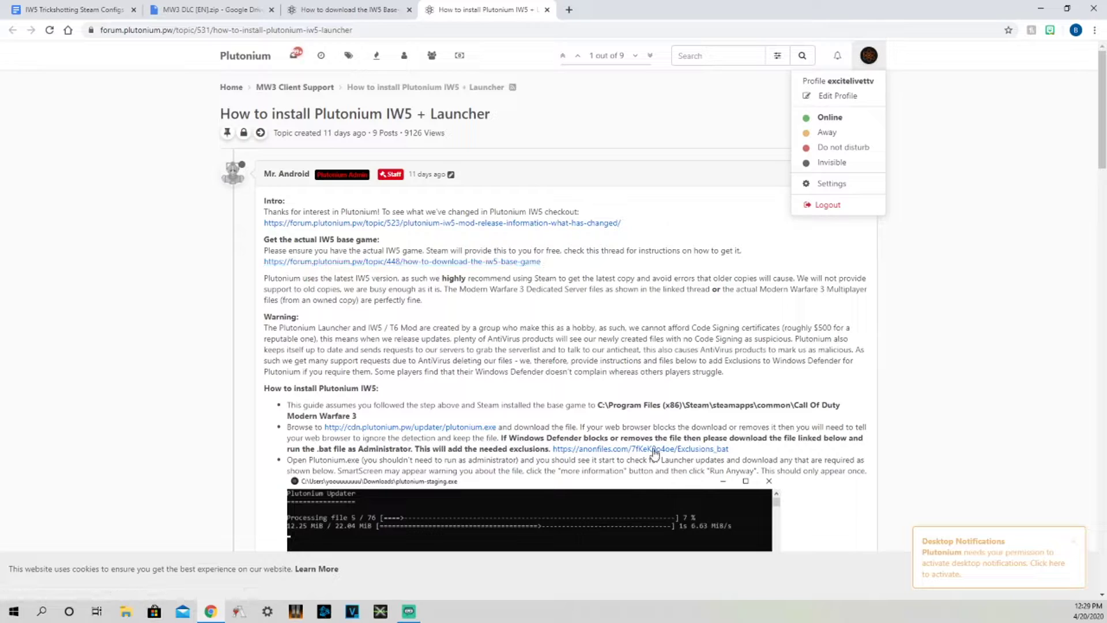
pyautogui.click(361, 4)
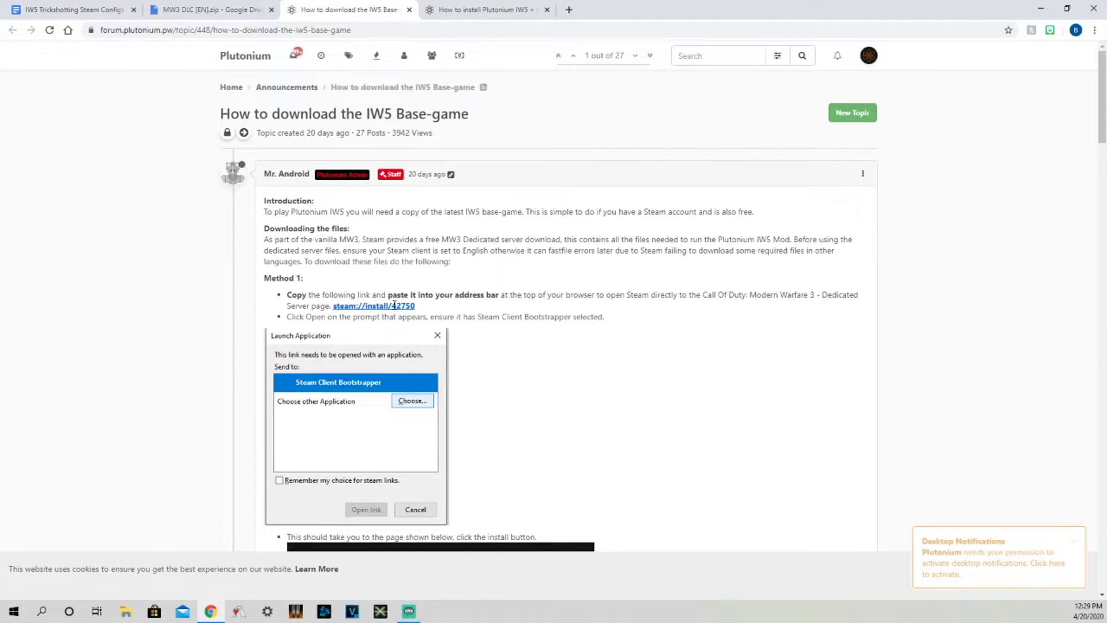
pyautogui.moveTo(423, 309); pyautogui.dragTo(334, 311)
pyautogui.hotkey('ctrl', 'c')
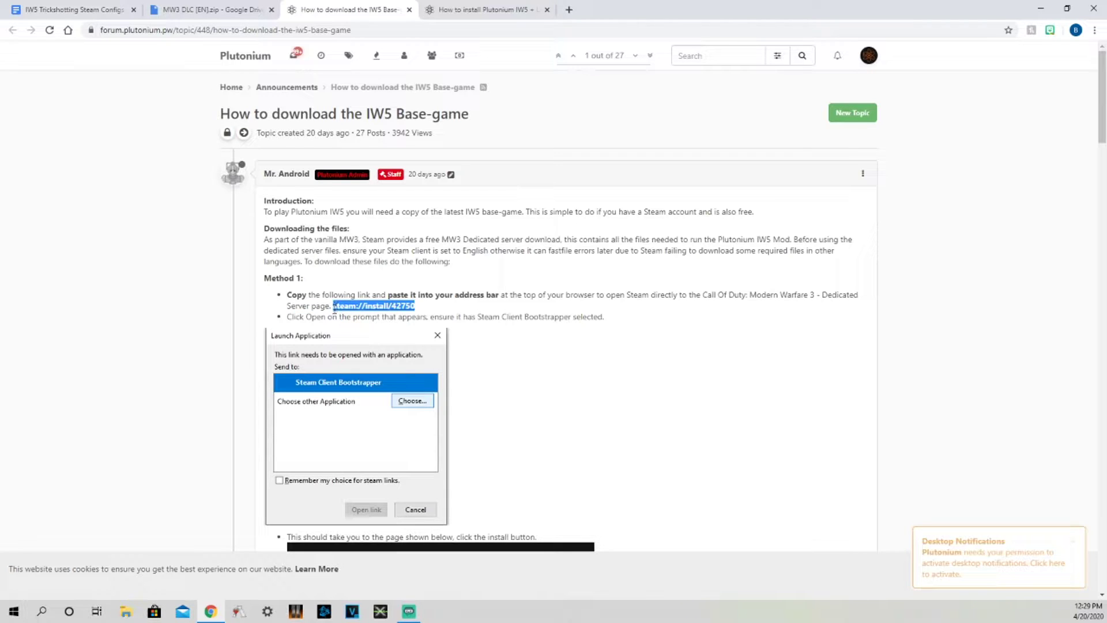
pyautogui.click(568, 9)
pyautogui.hotkey('ctrl', 'v')
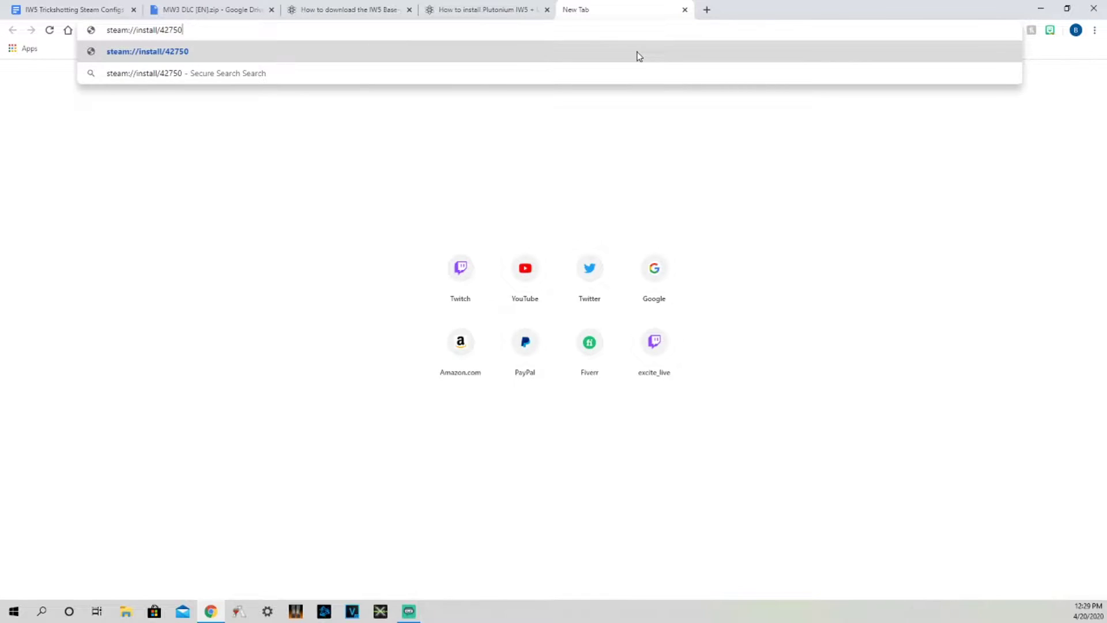
pyautogui.press('Return')
pyautogui.click(595, 109)
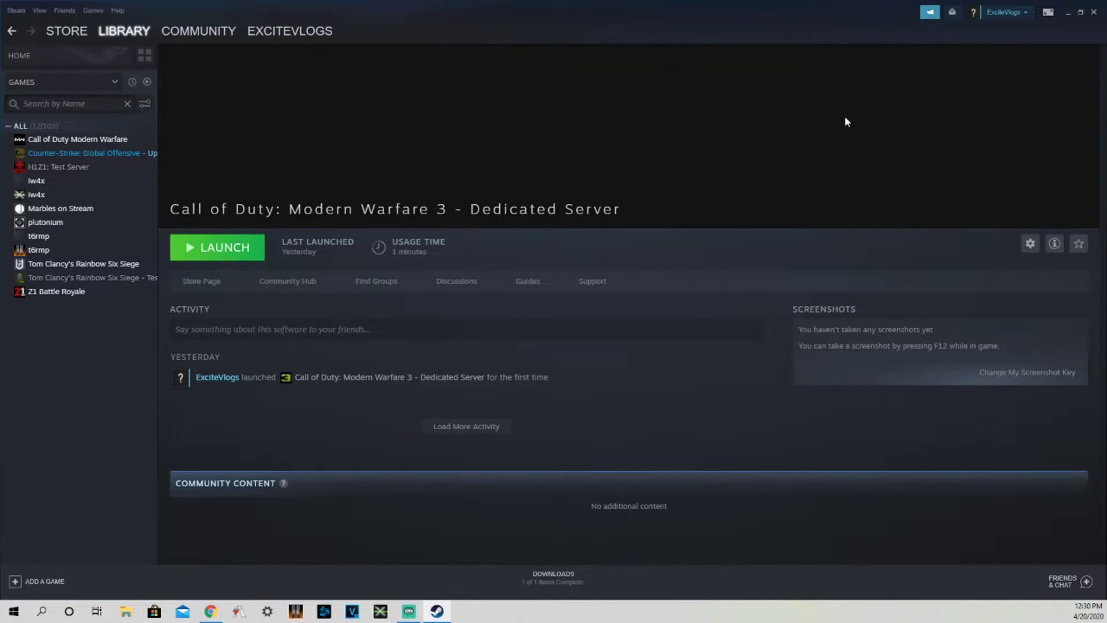
pyautogui.click(1064, 14)
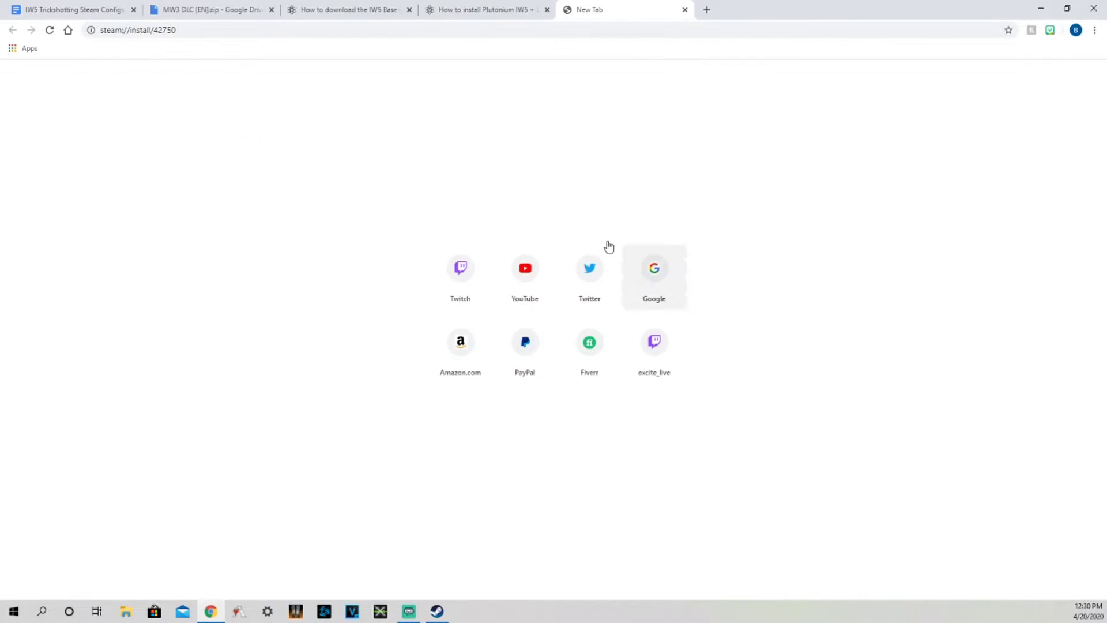
# - Download plutonium.exe from the Plutonium IW5 install guide and close the blank tab it opens
pyautogui.click(448, 12)
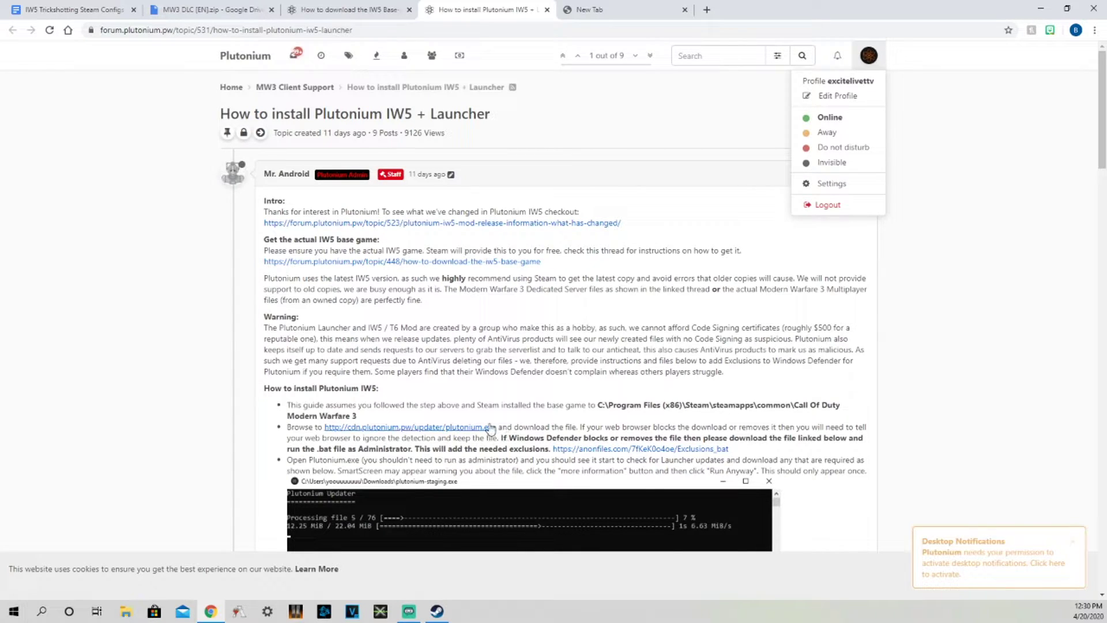
pyautogui.click(392, 427)
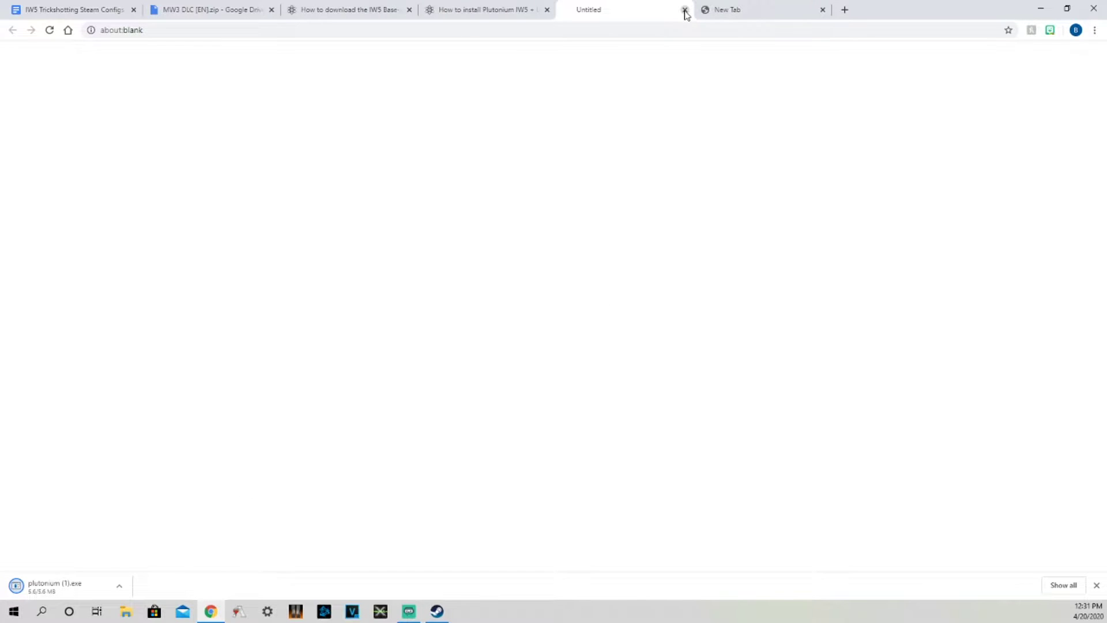
pyautogui.hotkey('ctrl', 'w')
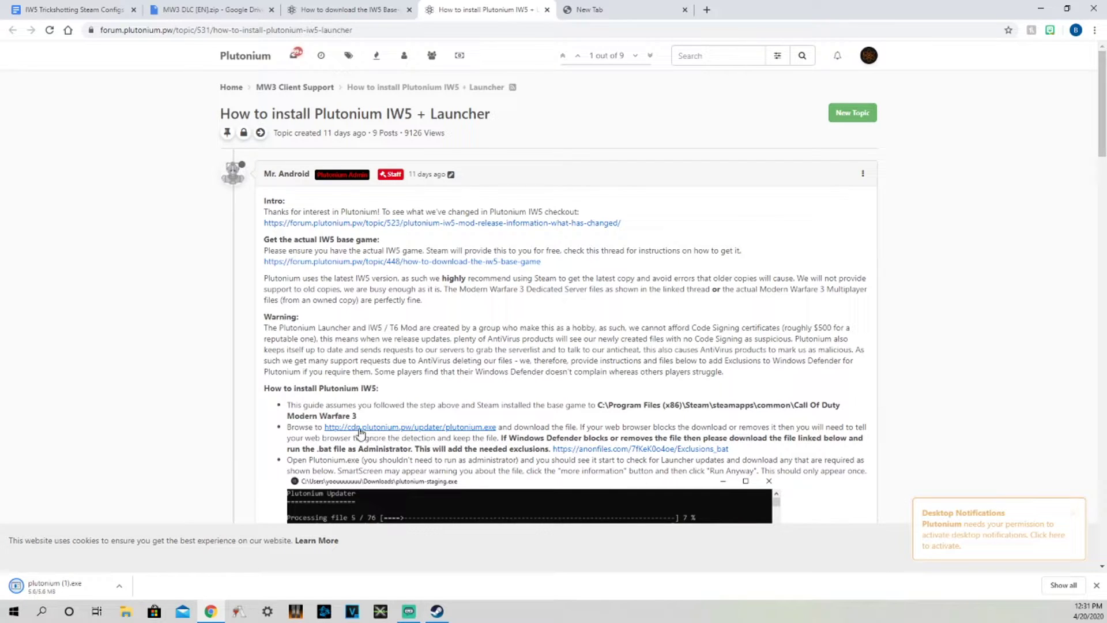
# - Run the downloaded Plutonium file despite the SmartScreen block and move the launcher window fully into view
pyautogui.click(91, 579)
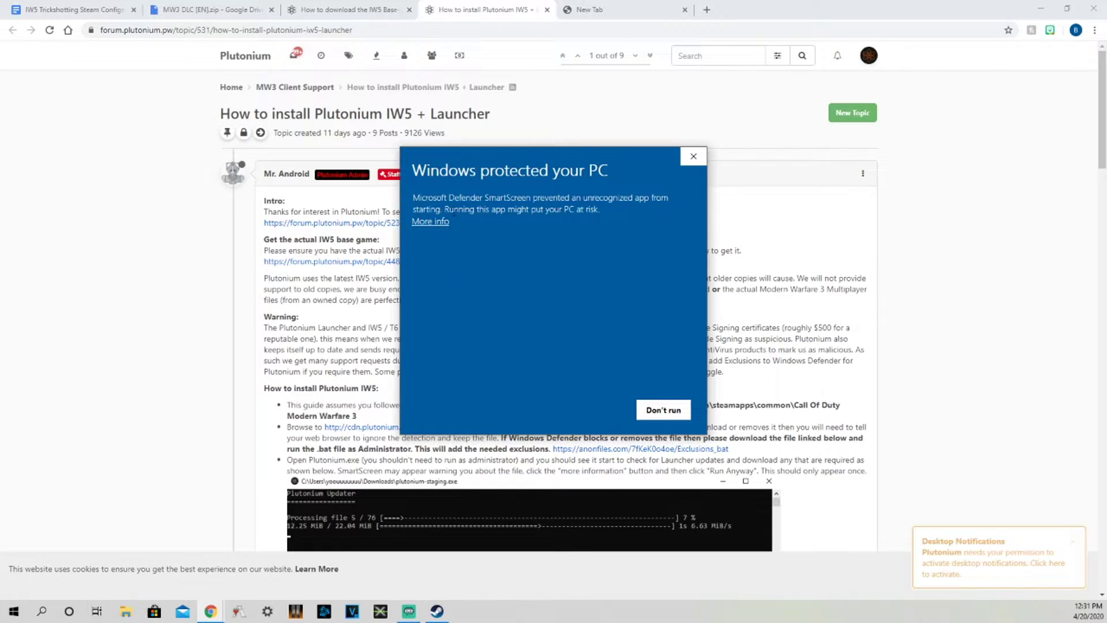
pyautogui.click(432, 222)
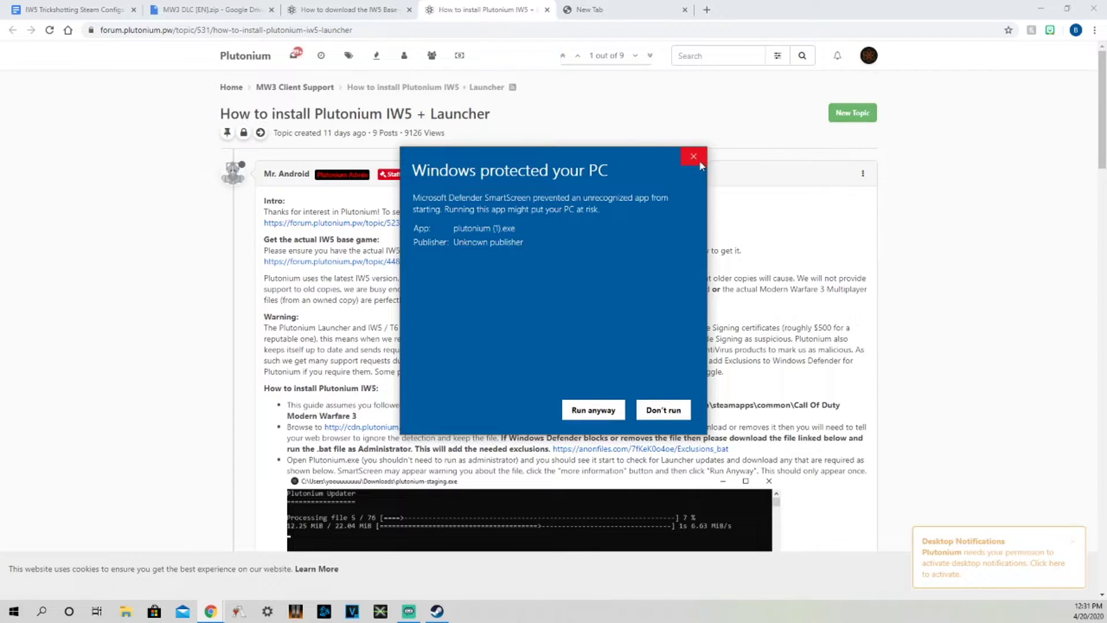
pyautogui.click(592, 410)
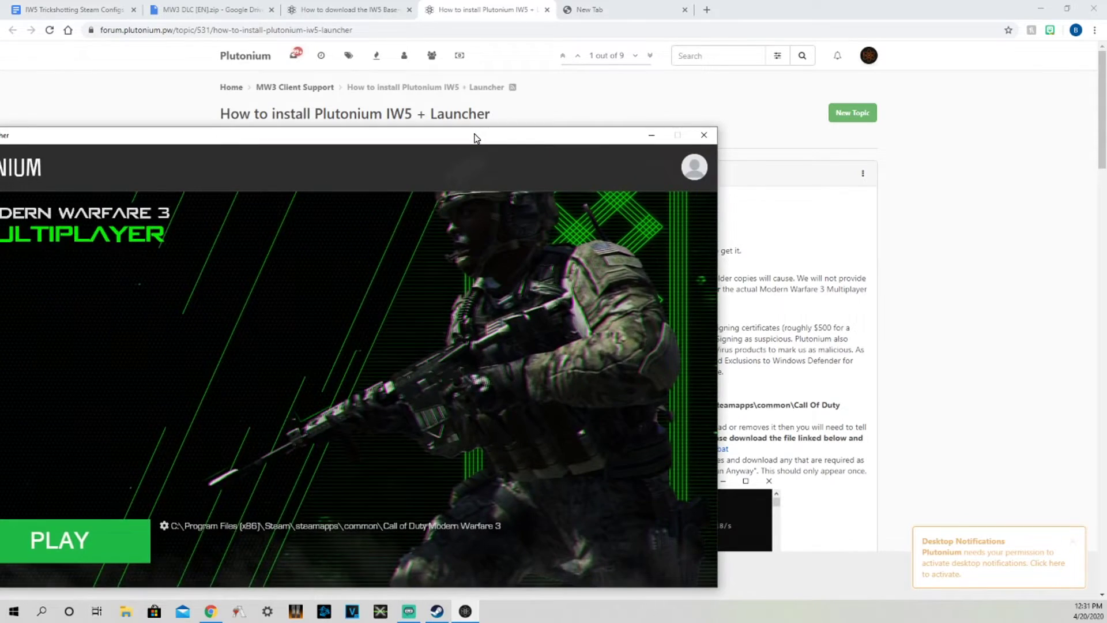
pyautogui.moveTo(476, 136); pyautogui.dragTo(691, 9)
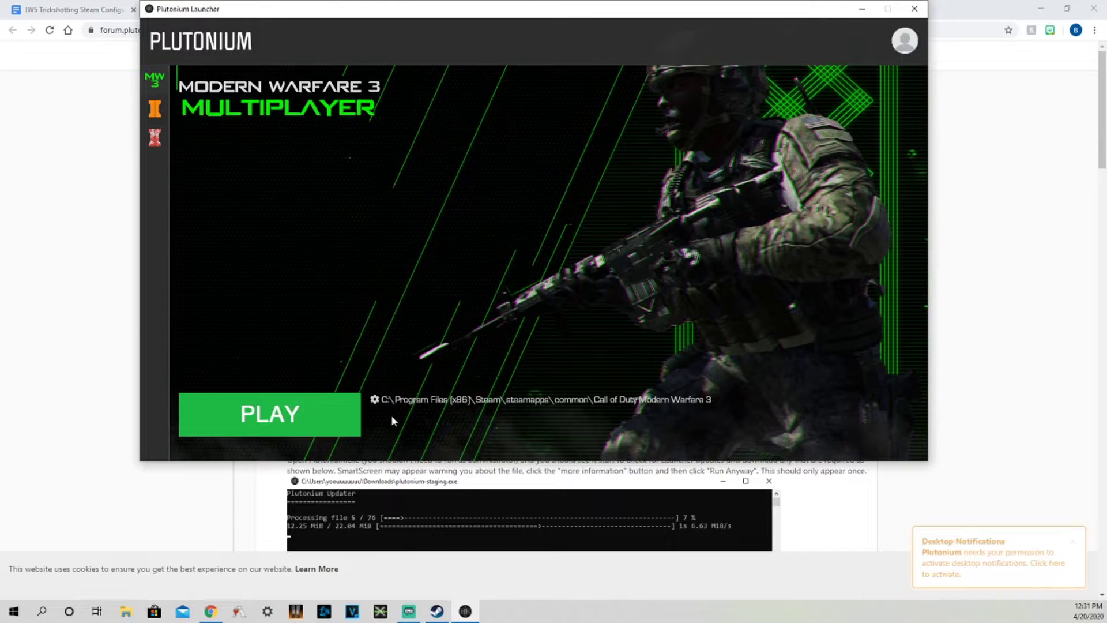
pyautogui.click(904, 42)
pyautogui.click(591, 93)
pyautogui.click(303, 397)
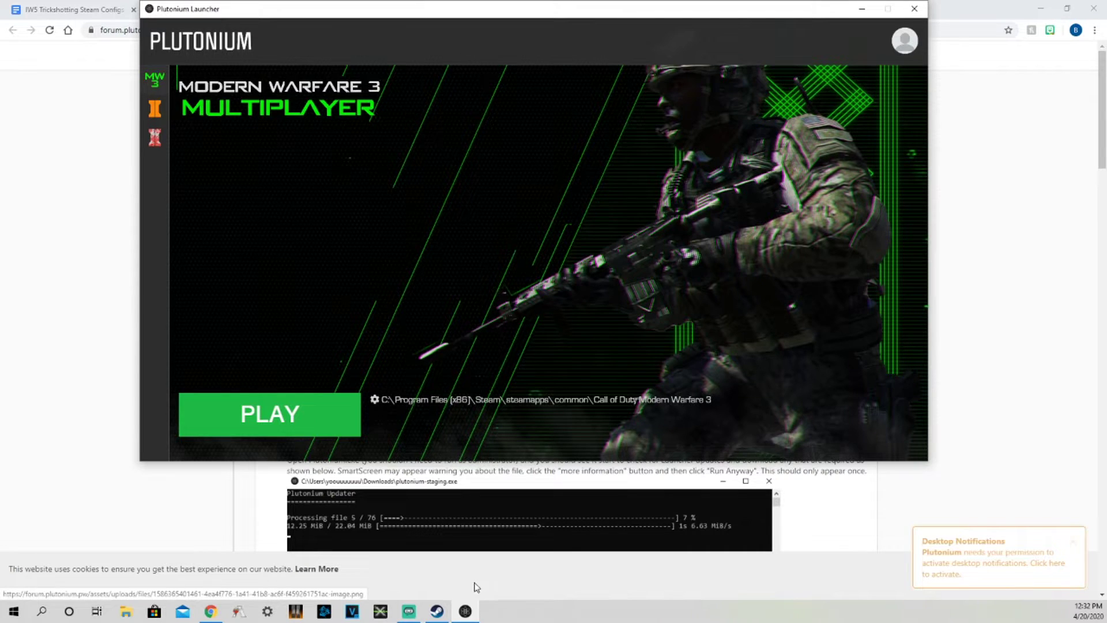
# - Switch to Steam, browse the Modern Warfare 3 Dedicated Server's local files from its properties, and maximize the folder window
pyautogui.click(437, 611)
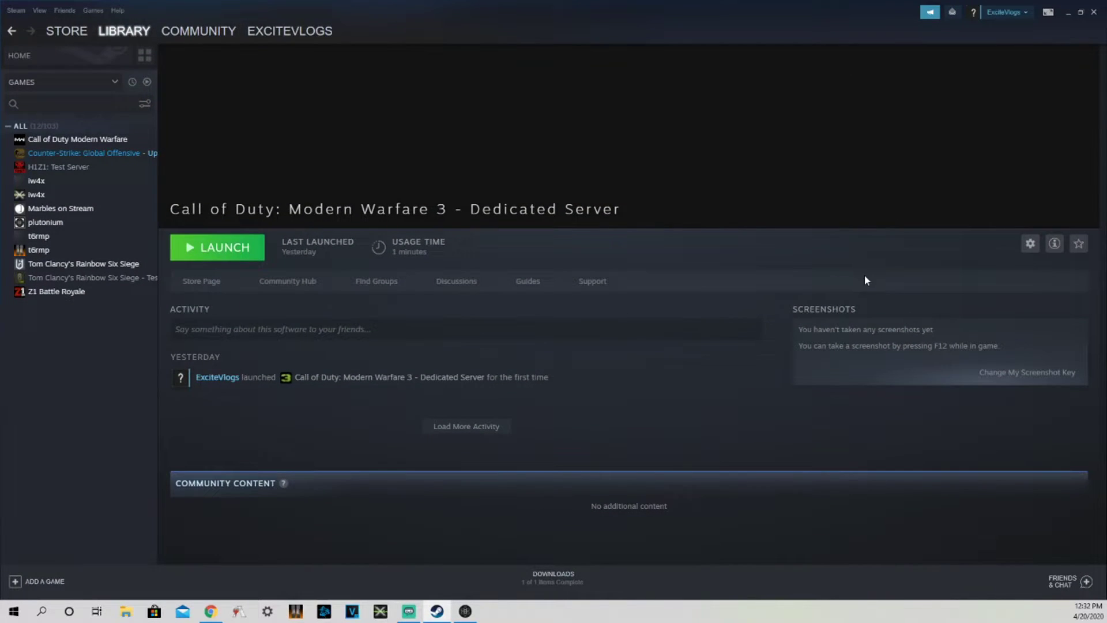
pyautogui.click(1030, 243)
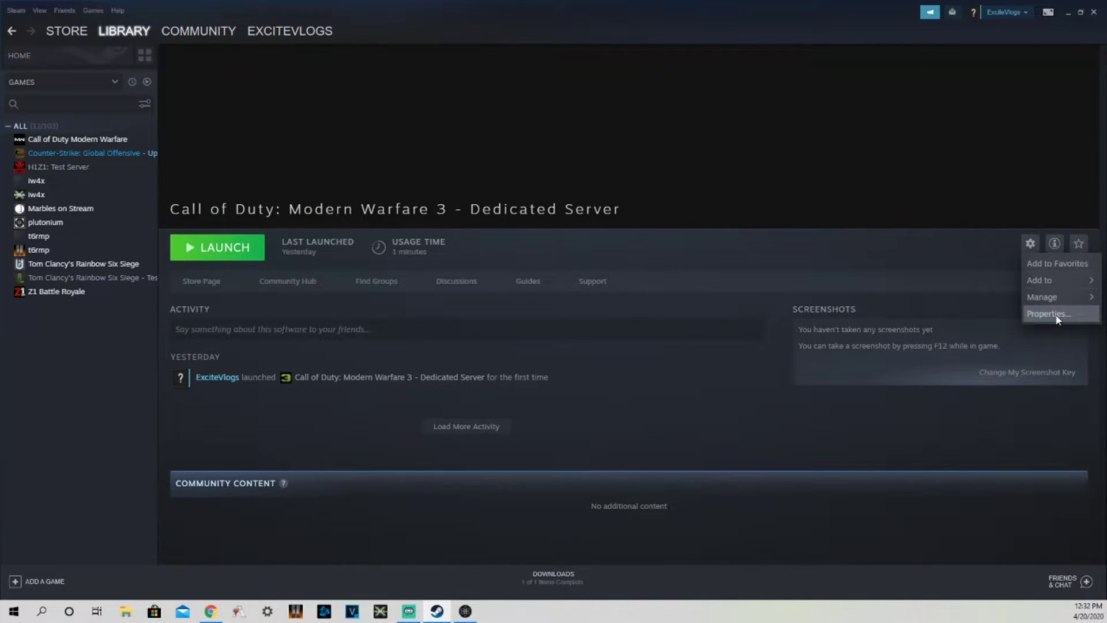
pyautogui.click(1048, 314)
pyautogui.click(536, 144)
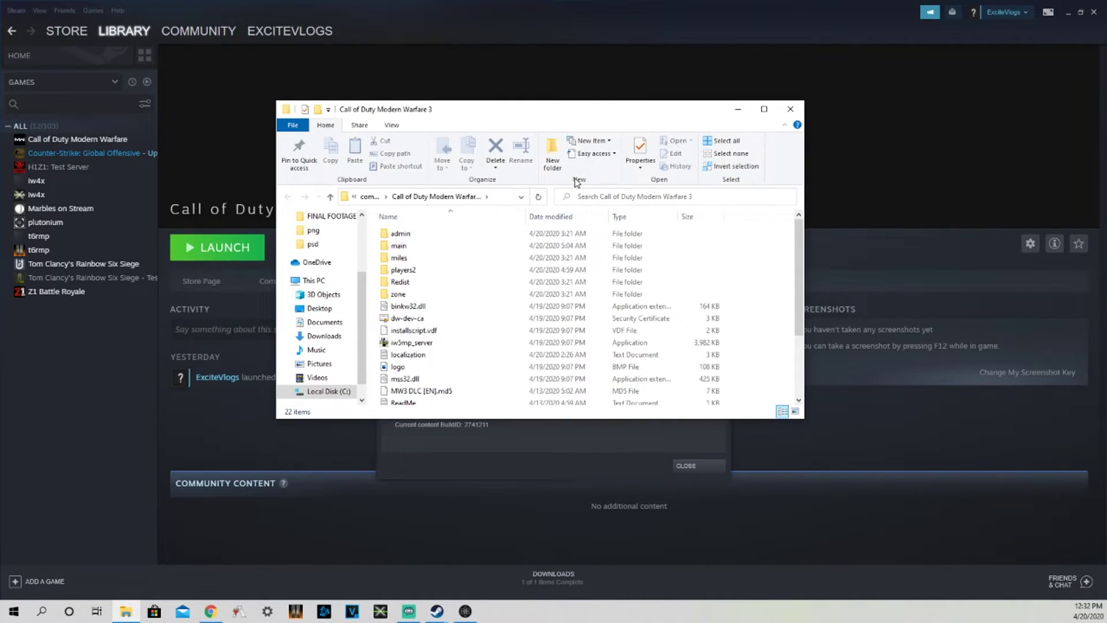
pyautogui.click(520, 197)
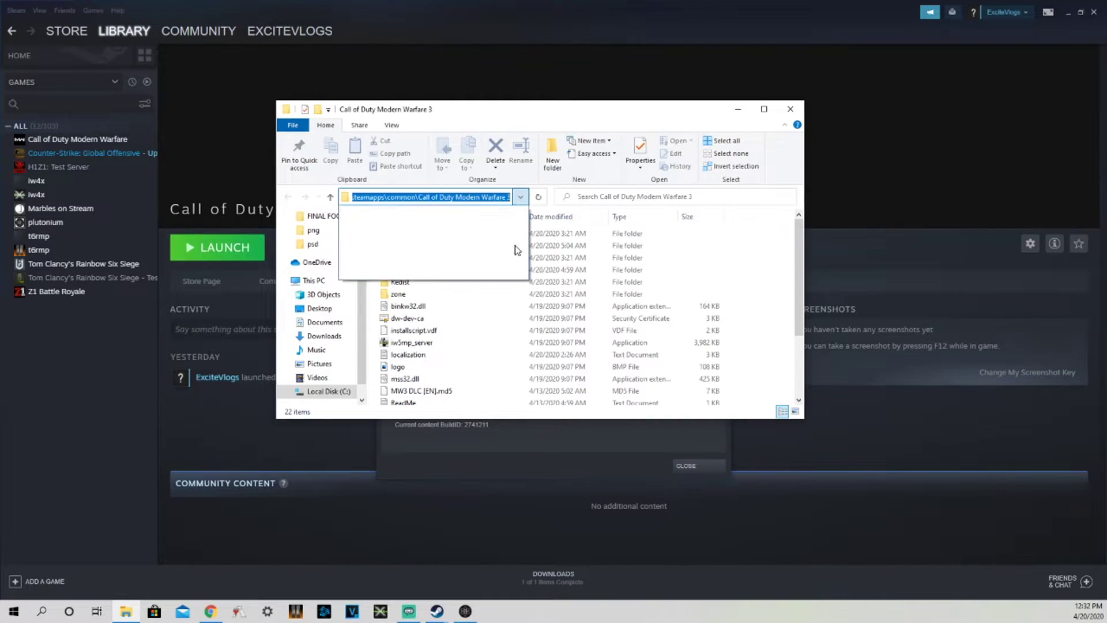
pyautogui.click(521, 197)
pyautogui.click(765, 109)
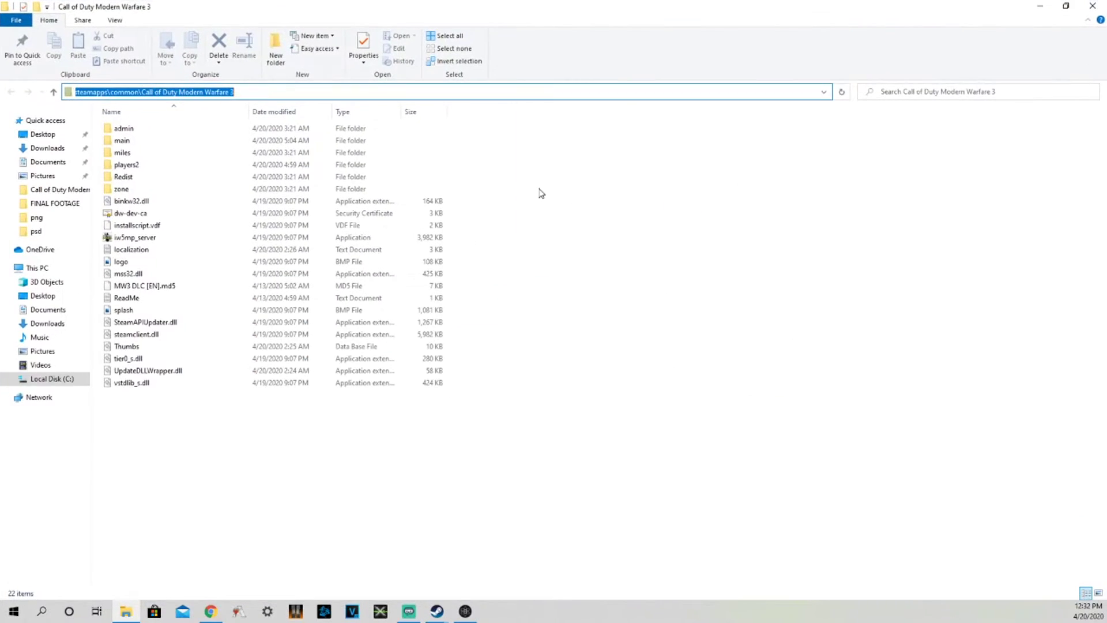
# - Trace the game's install path from This PC through C:\Program Files (x86)\Steam\steamapps\common to Call of Duty Modern Warfare 3
pyautogui.click(236, 92)
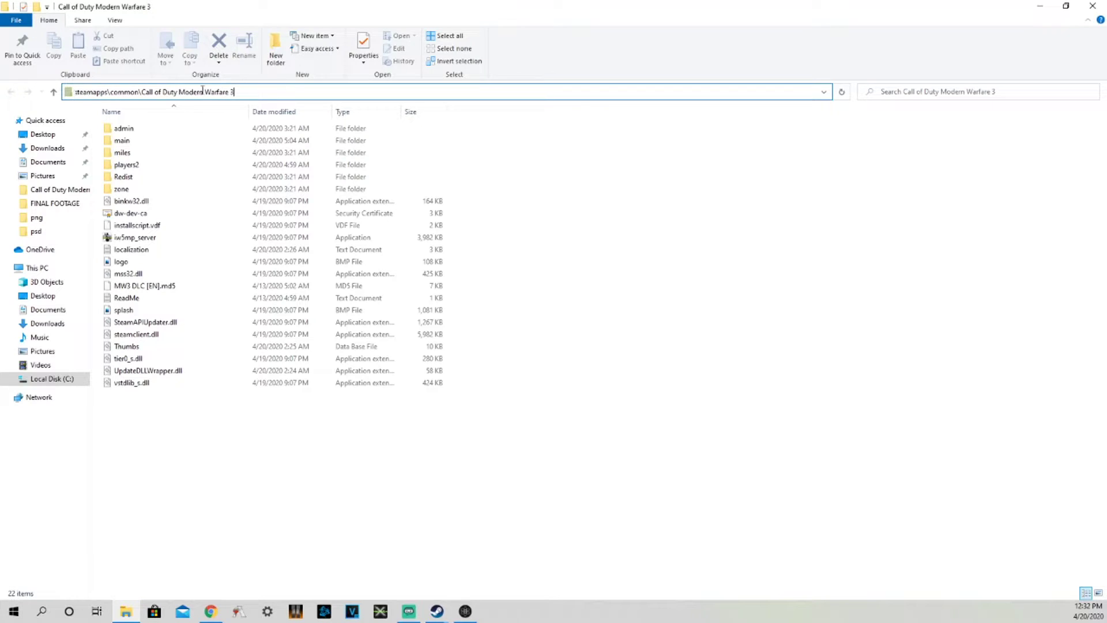
pyautogui.click(52, 92)
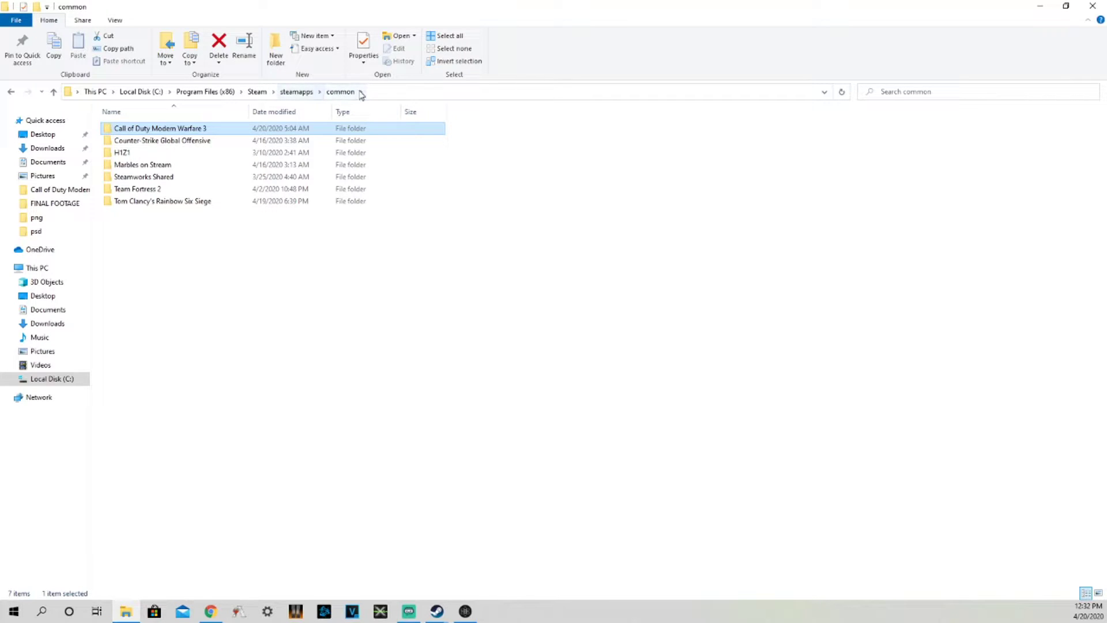
pyautogui.click(95, 91)
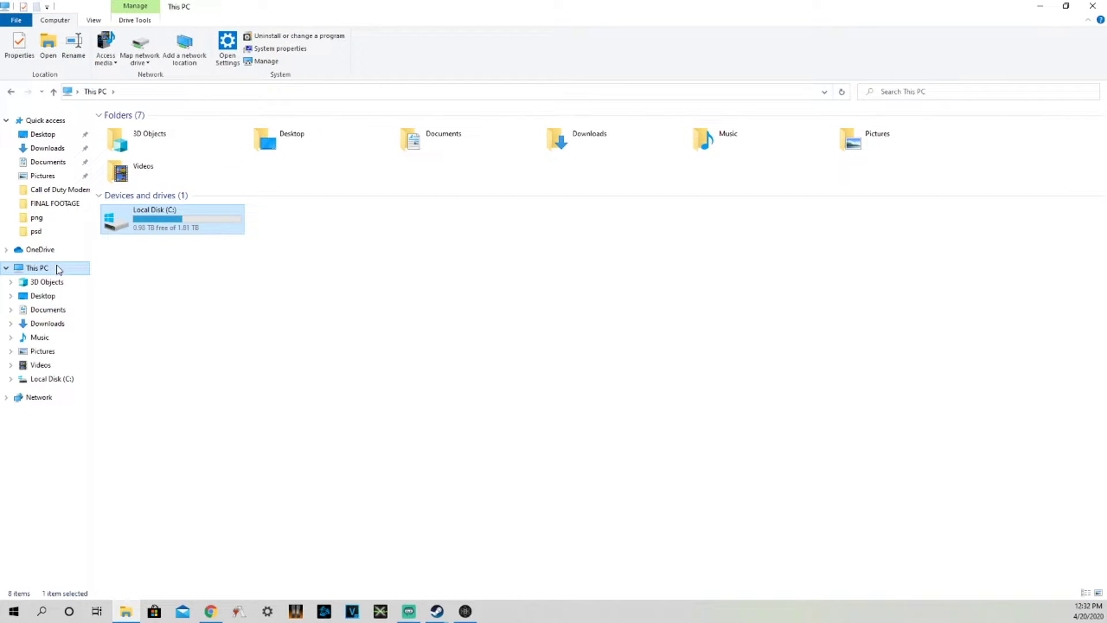
pyautogui.doubleClick(187, 220)
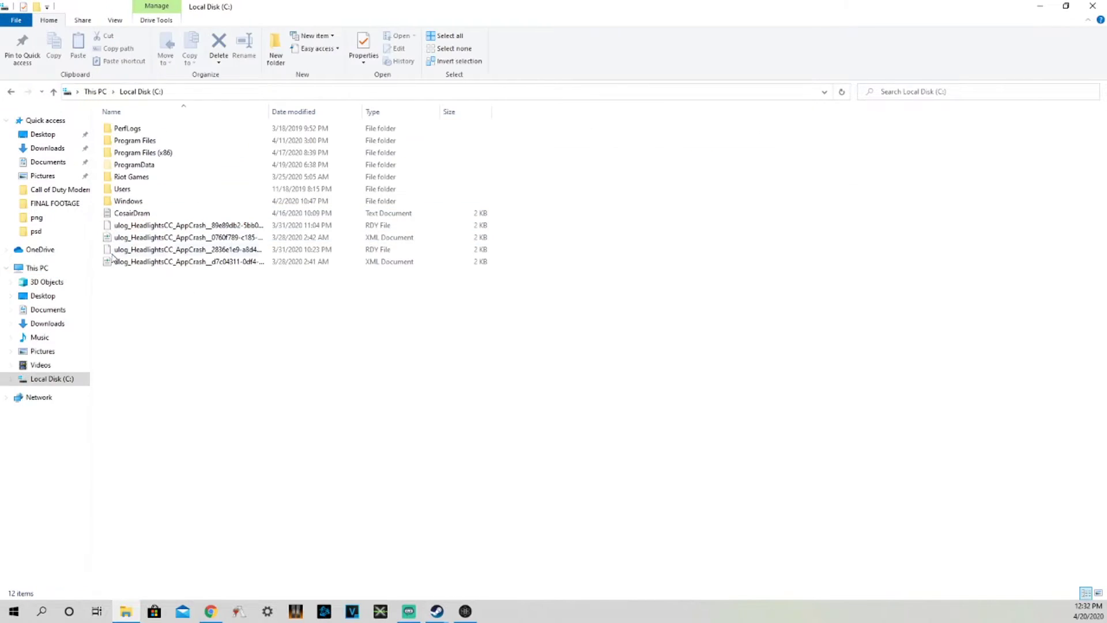
pyautogui.doubleClick(168, 152)
pyautogui.scroll(-1, 145, 364)
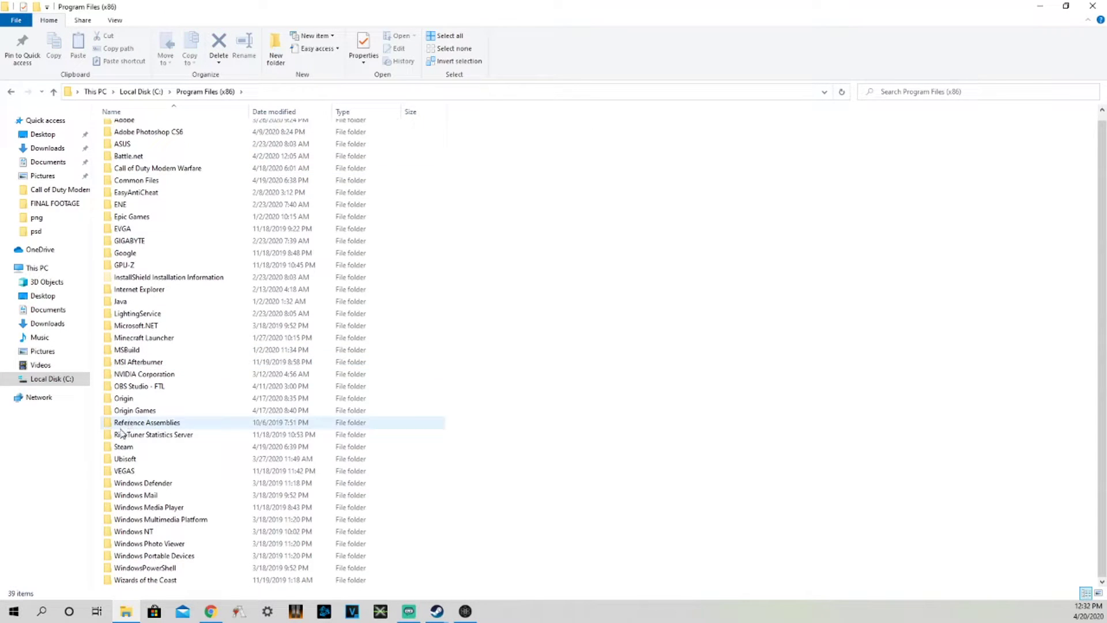
pyautogui.doubleClick(121, 447)
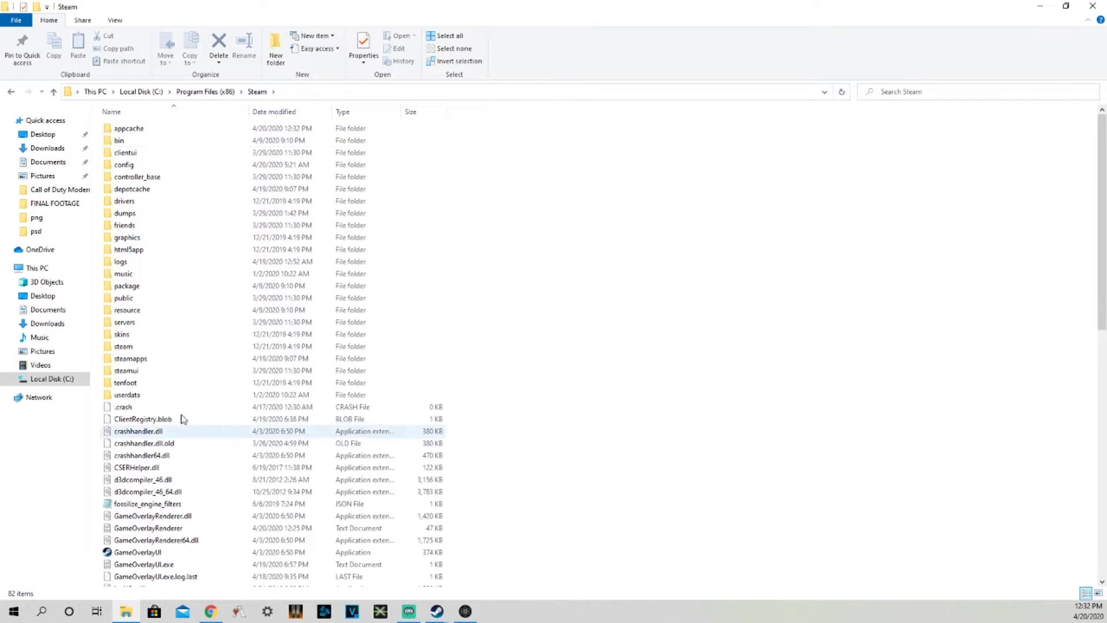
pyautogui.doubleClick(162, 358)
pyautogui.doubleClick(187, 128)
pyautogui.doubleClick(179, 128)
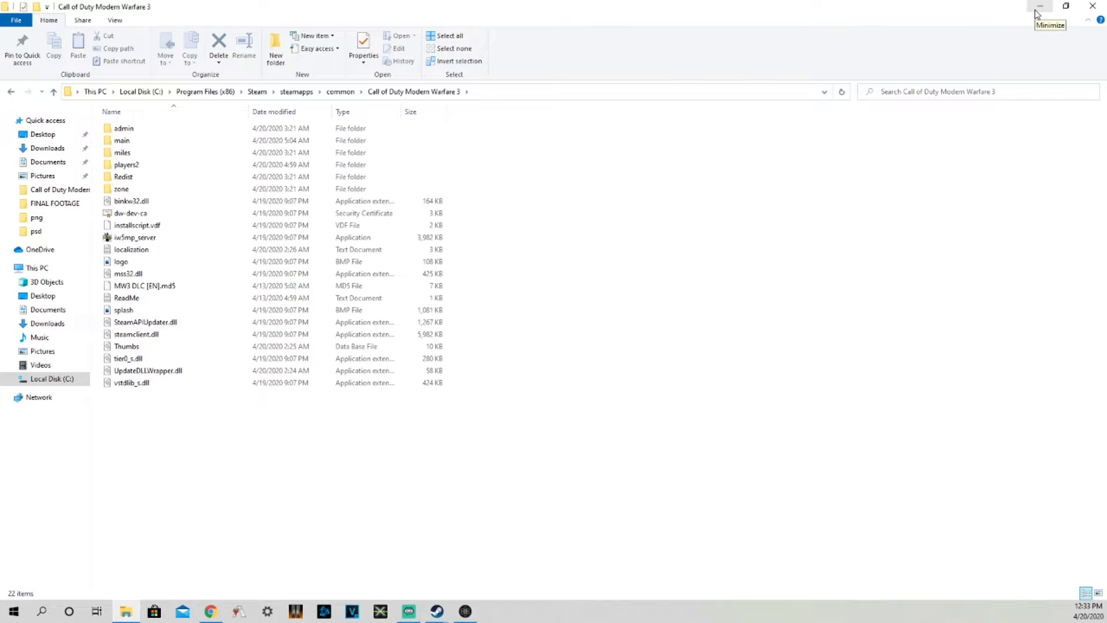
# - Close the game folder and the Dedicated Server properties, and minimize Steam
pyautogui.click(1092, 7)
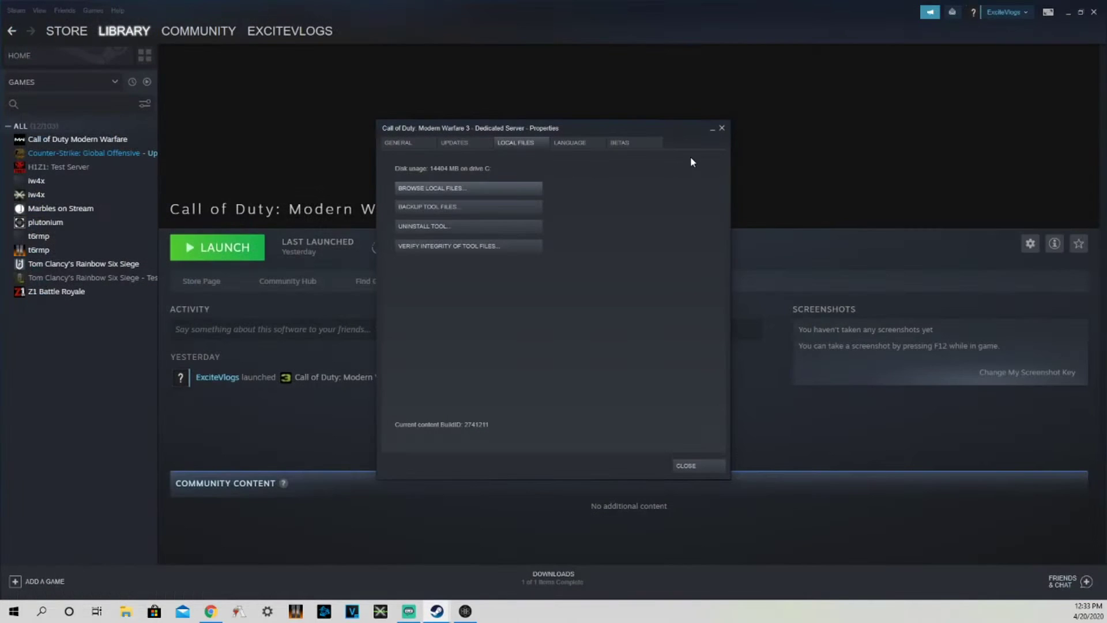
pyautogui.click(721, 129)
pyautogui.click(1066, 12)
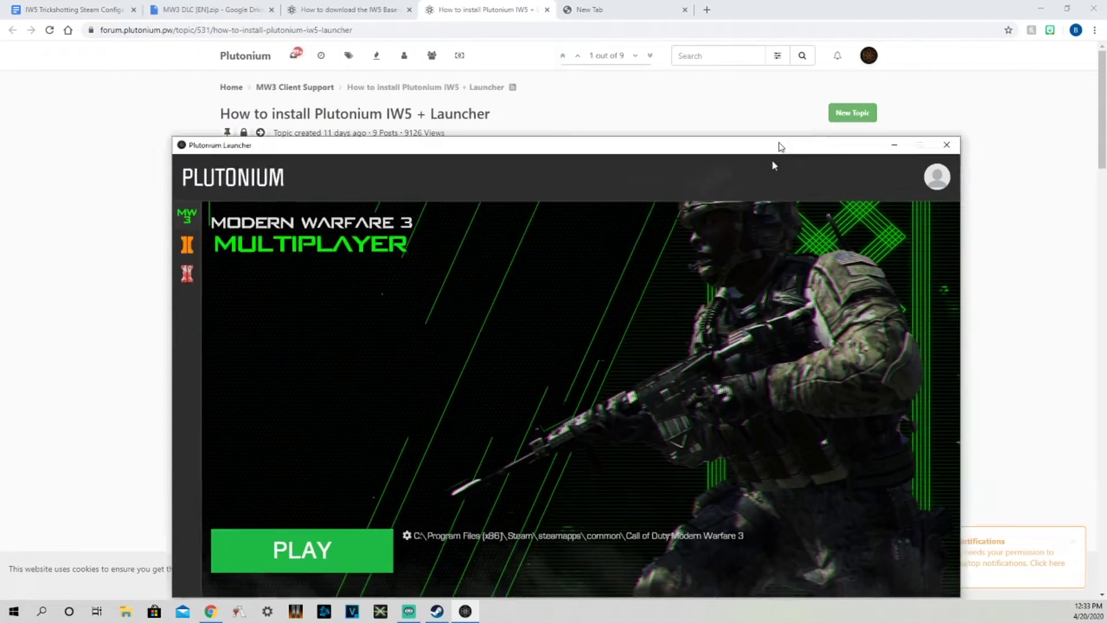
# - Move the Plutonium launcher out of the way and show the Google Drive page for MW3 DLC [EN].zip
pyautogui.moveTo(781, 147); pyautogui.dragTo(0, 130)
pyautogui.click(349, 10)
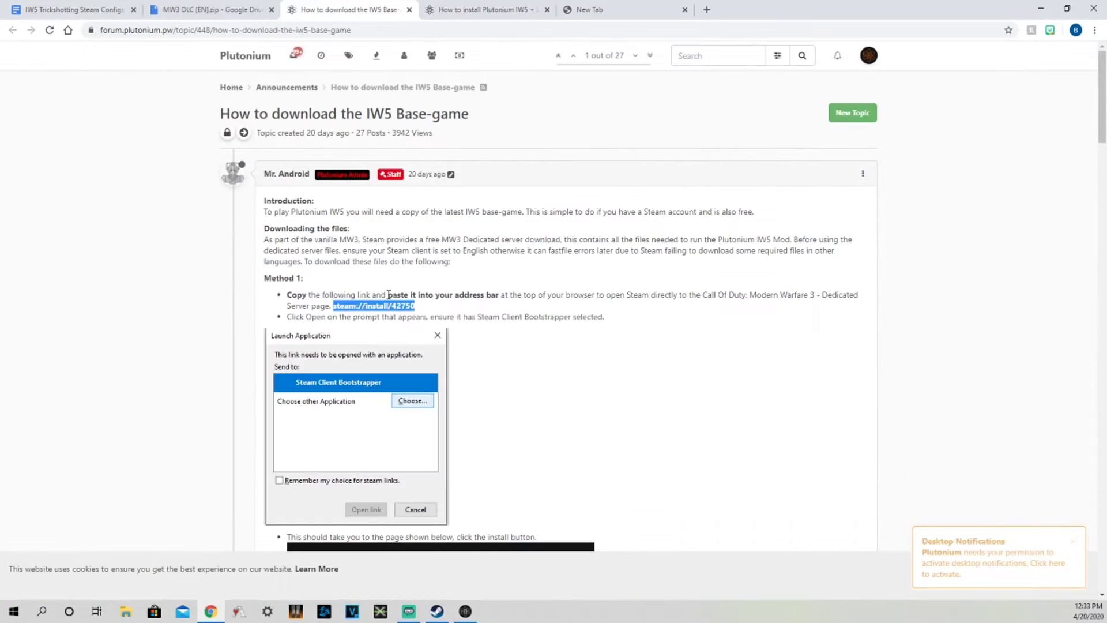
pyautogui.click(173, 5)
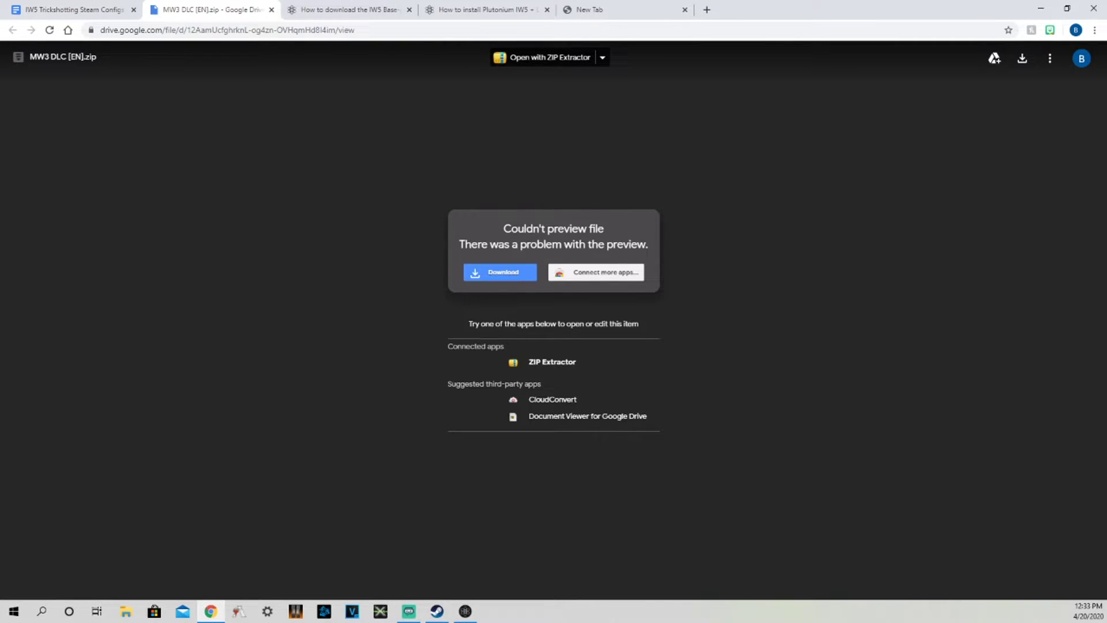
# - Trace the install path from Local Disk (C:) through Program Files (x86)\Steam\steamapps\common to Call of Duty Modern Warfare 3, then close the folder
pyautogui.press('super+e')
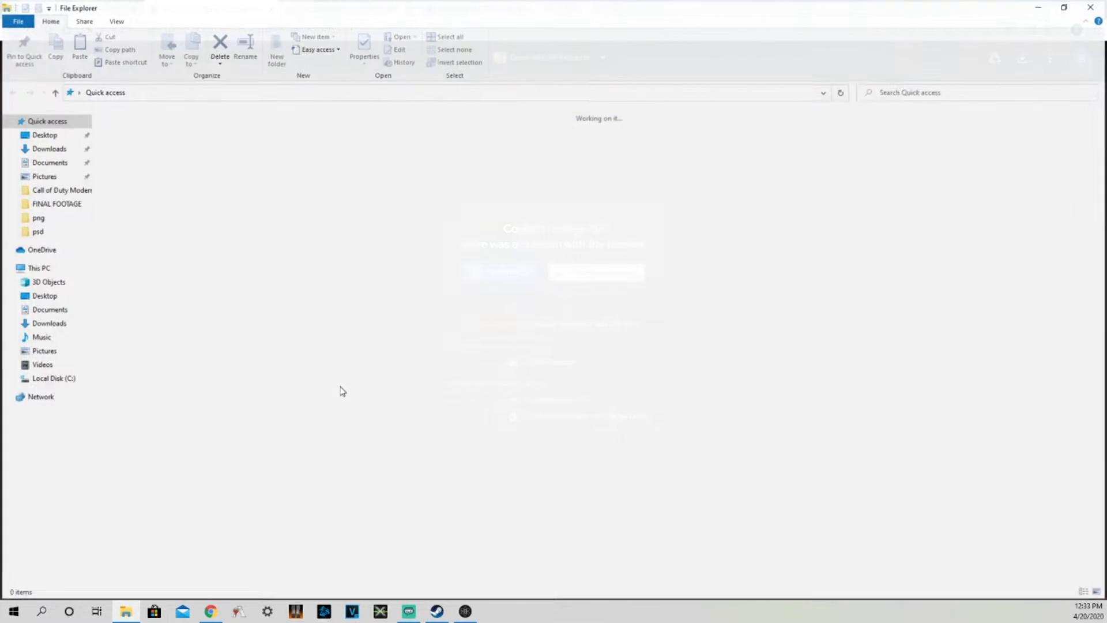
pyautogui.click(69, 379)
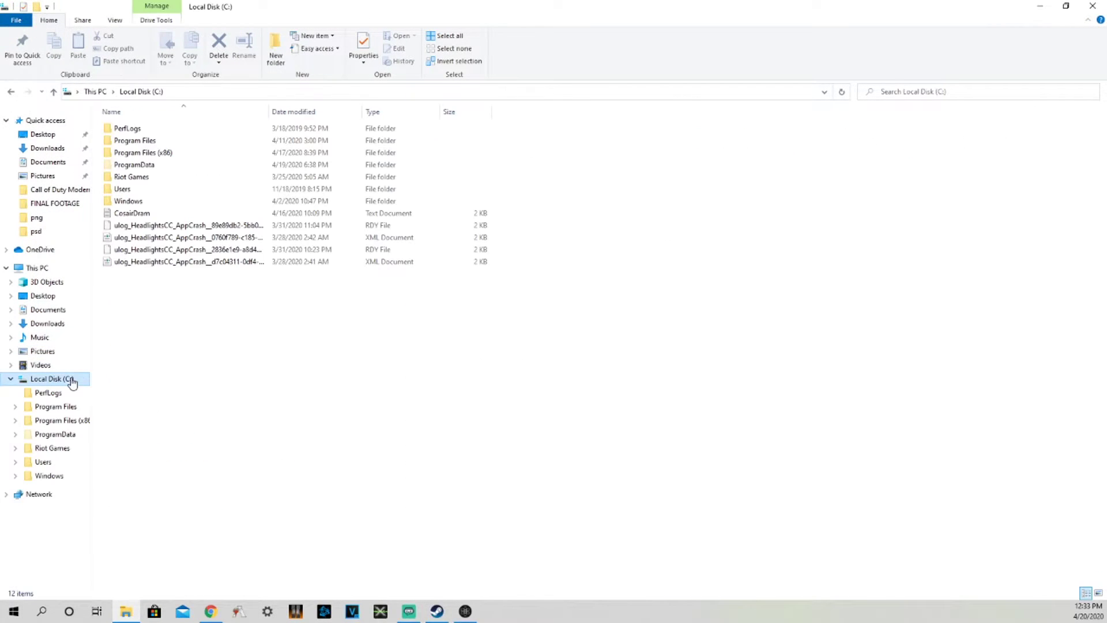
pyautogui.click(134, 128)
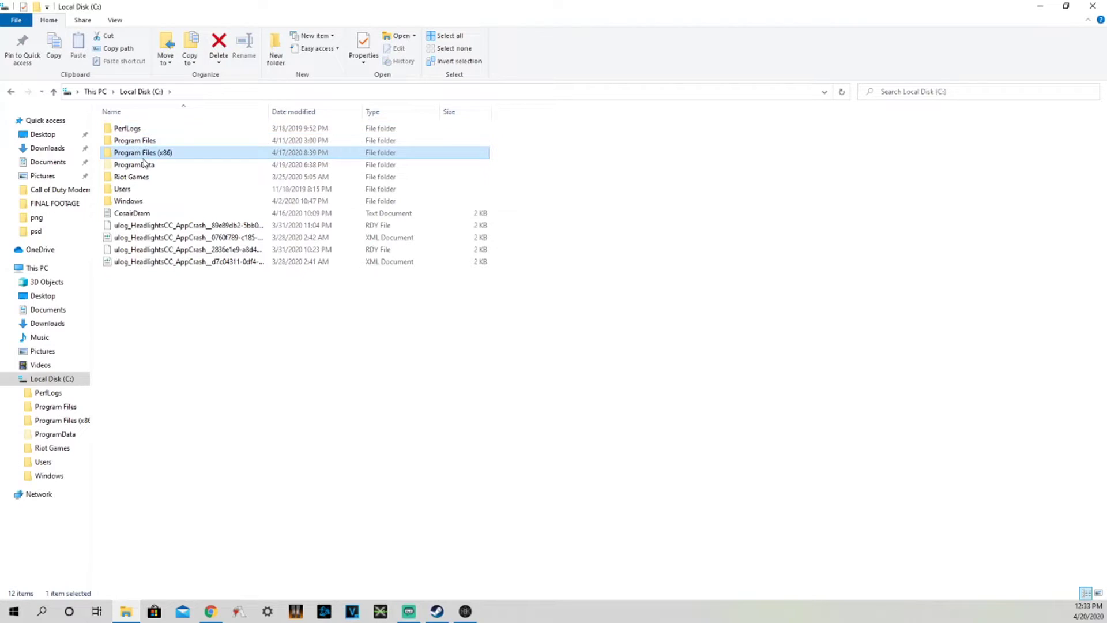
pyautogui.doubleClick(143, 153)
pyautogui.doubleClick(152, 457)
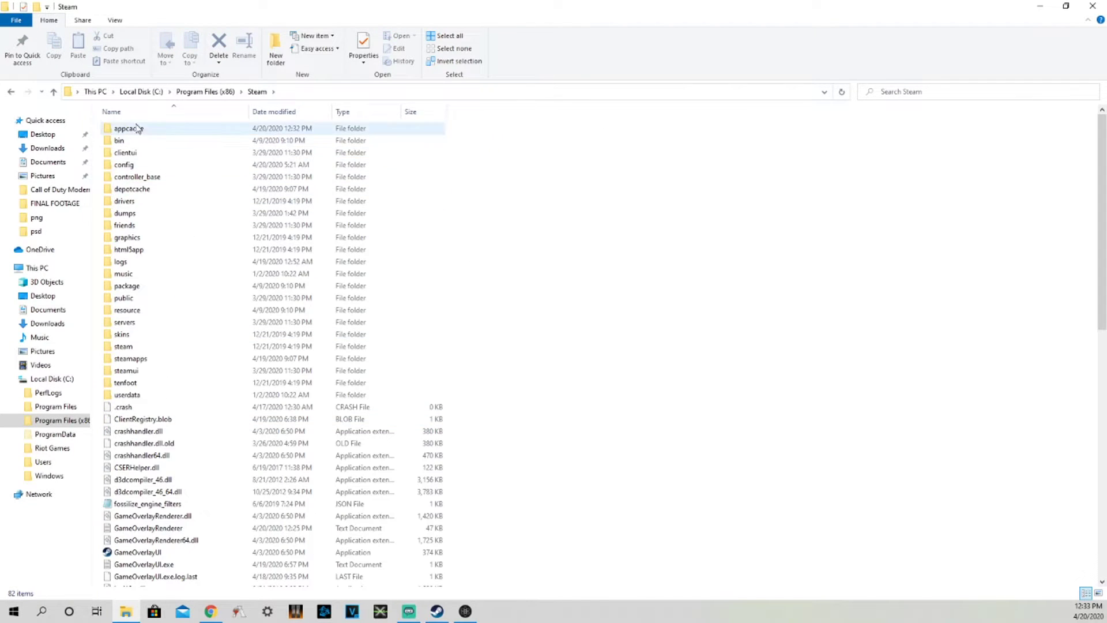
pyautogui.doubleClick(152, 360)
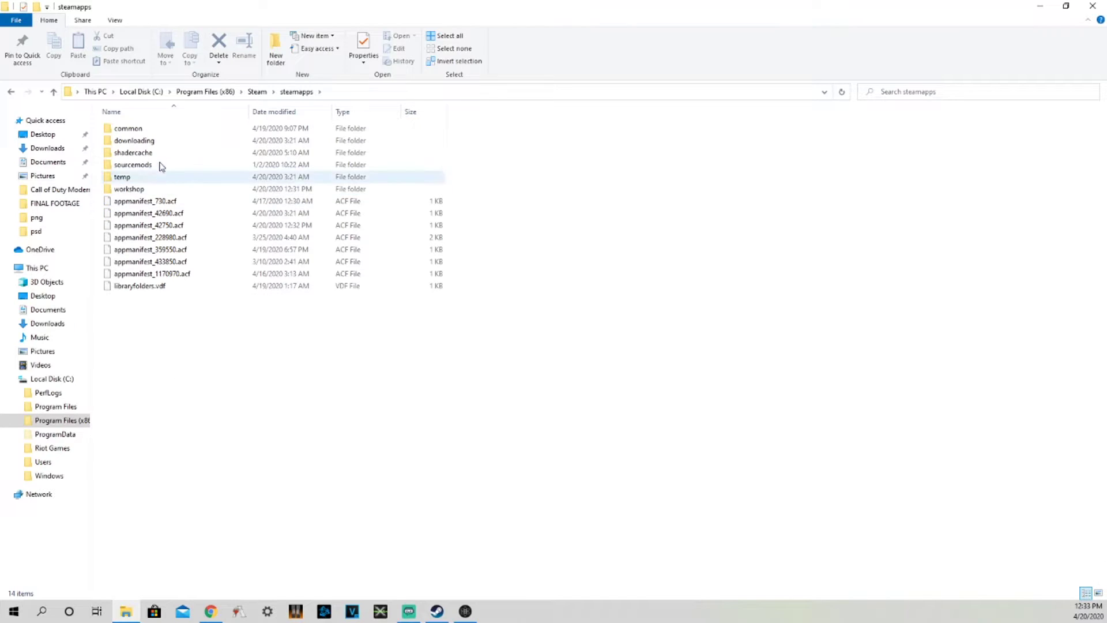
pyautogui.doubleClick(161, 129)
pyautogui.doubleClick(160, 129)
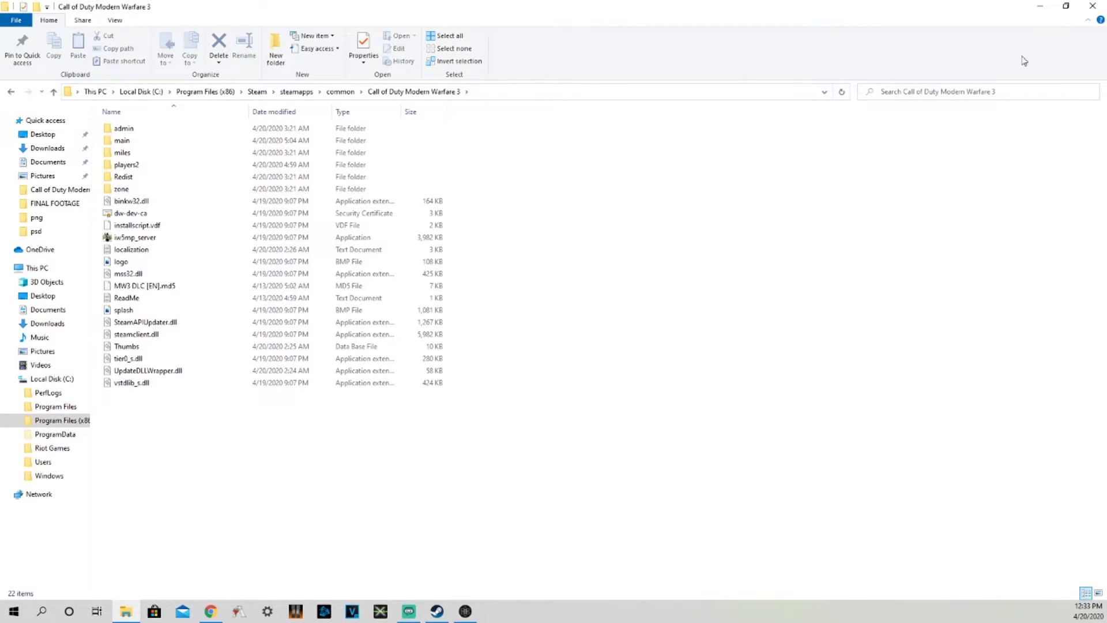
pyautogui.click(1093, 7)
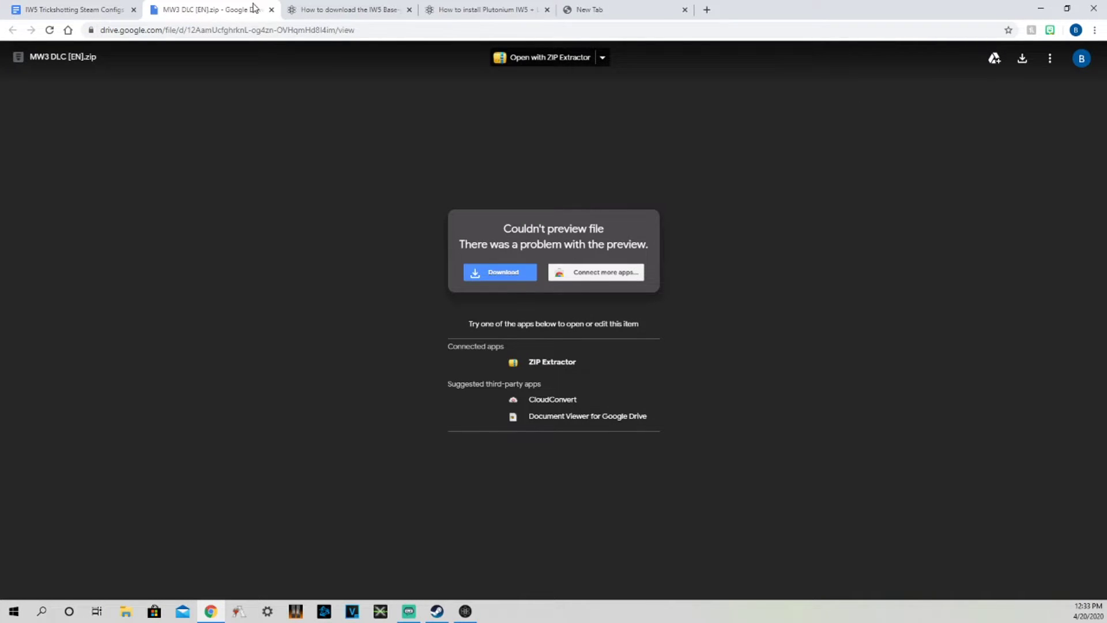
# - Close the Google Drive, Plutonium forum and blank tabs, keeping only the IW5 Trickshotting Steam Configs document open
pyautogui.click(271, 10)
pyautogui.click(271, 10)
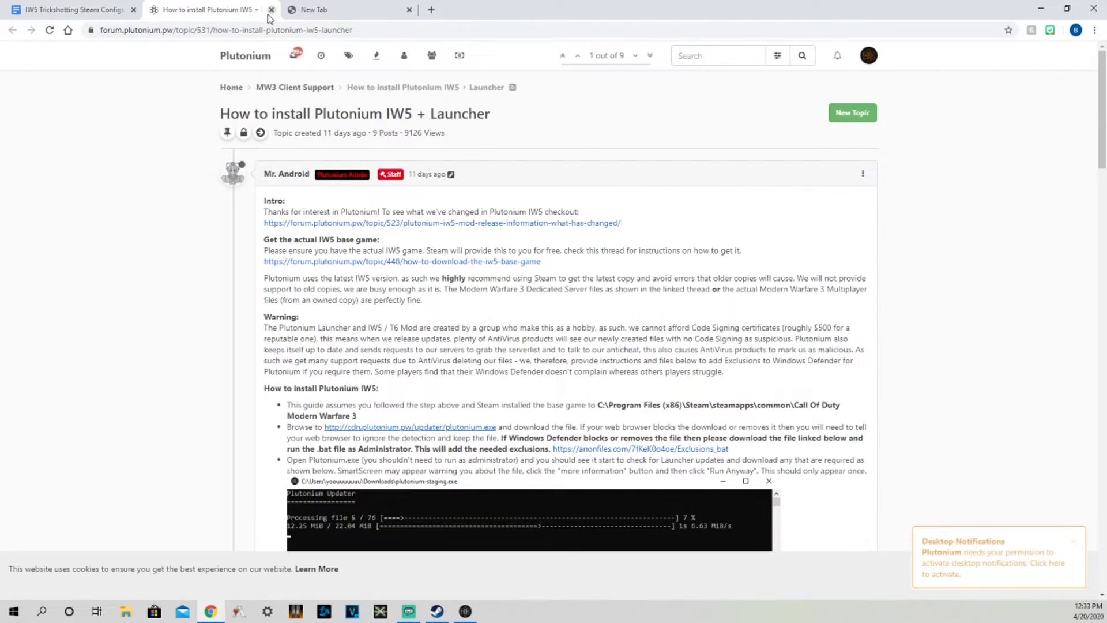
pyautogui.click(271, 9)
pyautogui.click(271, 10)
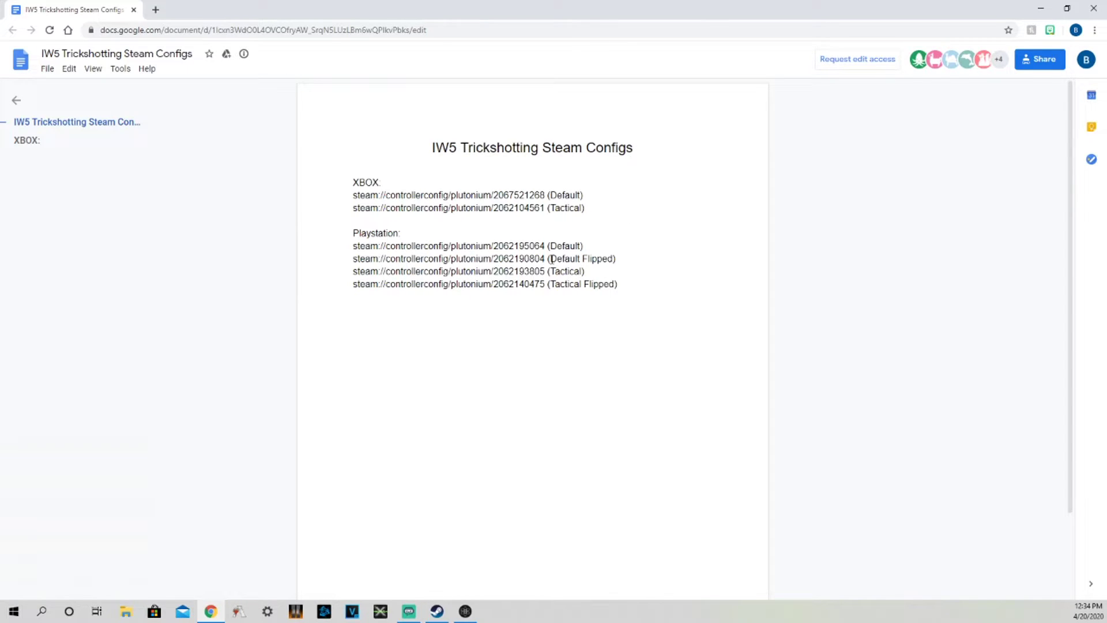
pyautogui.moveTo(348, 194)
pyautogui.mouseDown()
pyautogui.moveTo(607, 196)
pyautogui.moveTo(395, 208)
pyautogui.moveTo(355, 182)
pyautogui.moveTo(352, 192)
pyautogui.mouseUp()
pyautogui.hotkey('ctrl', 'c')
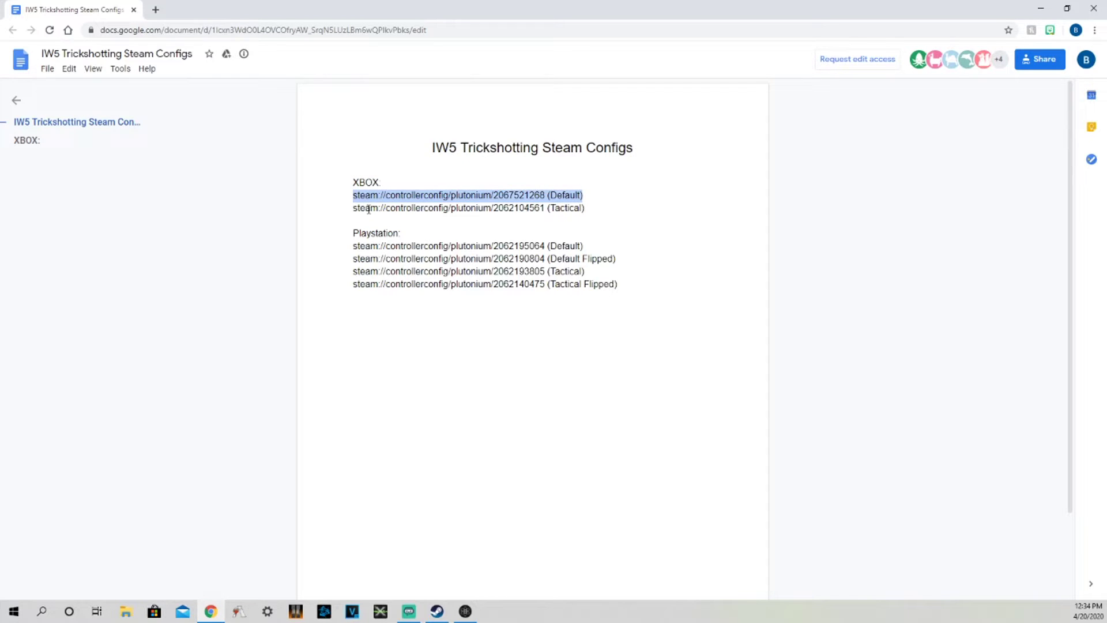
pyautogui.click(155, 10)
pyautogui.hotkey('ctrl', 'v')
pyautogui.press('Return')
pyautogui.click(554, 109)
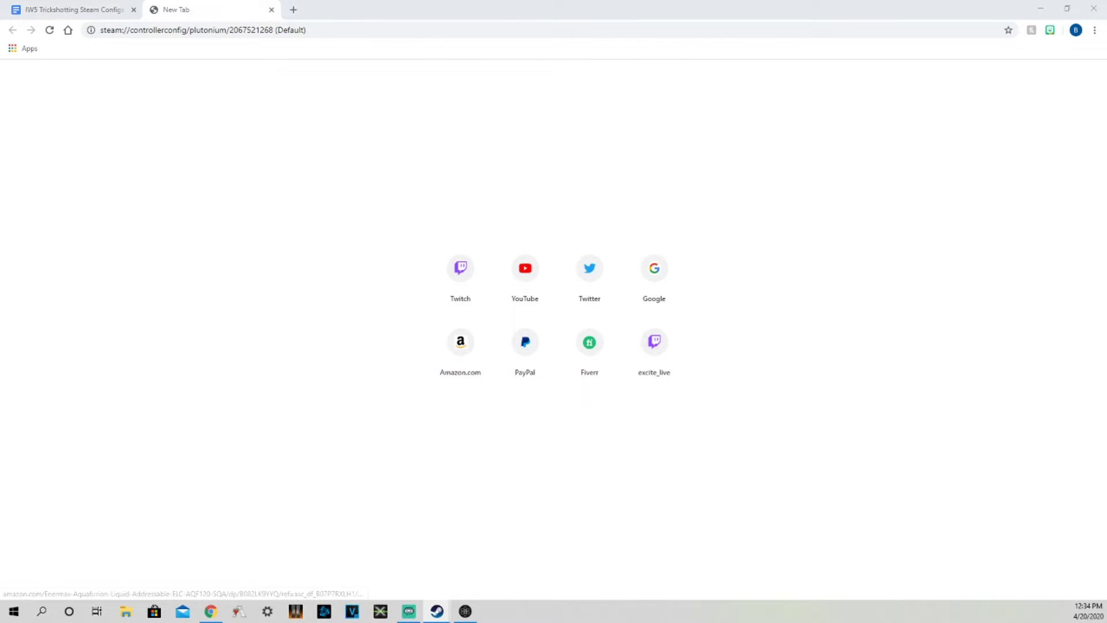
pyautogui.moveTo(0, 123); pyautogui.dragTo(653, 1)
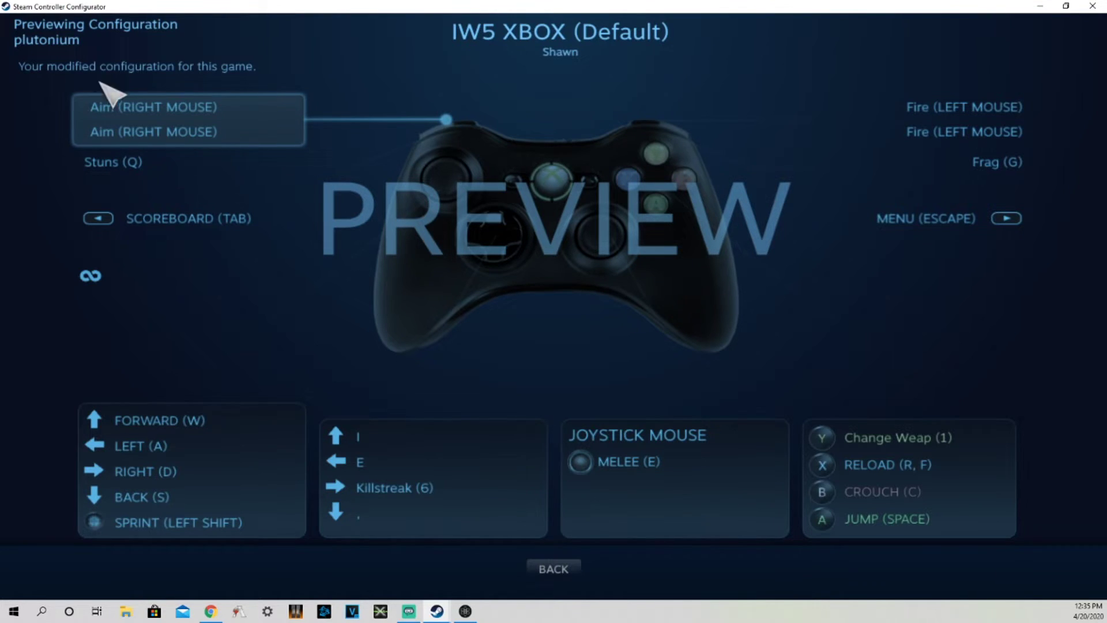
pyautogui.click(547, 562)
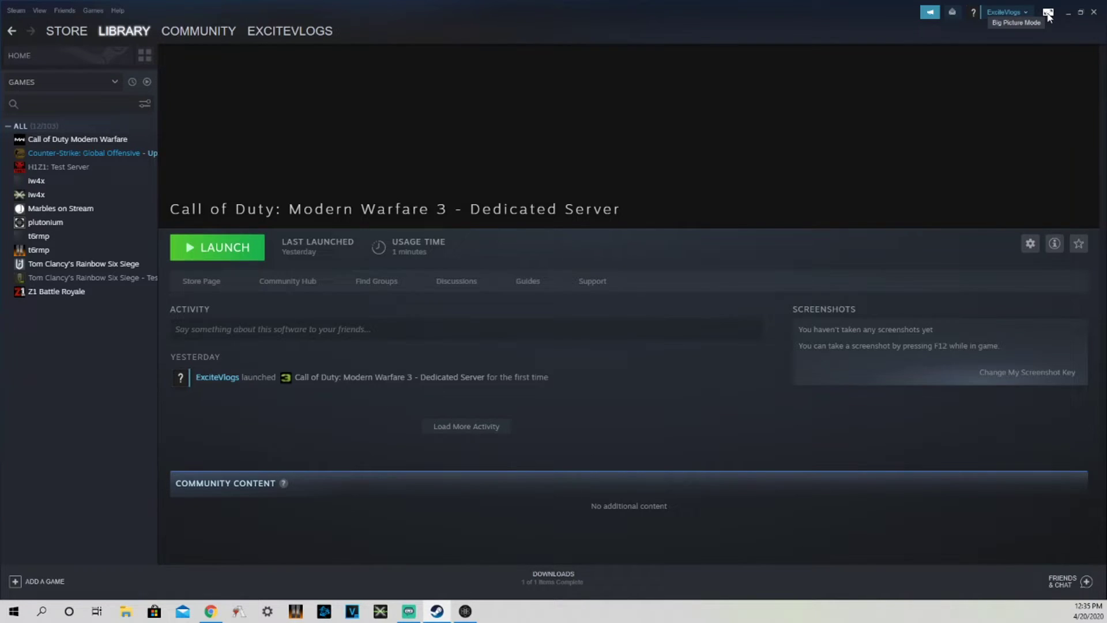
# - Switch Steam to Big Picture Mode and show its Controller Settings
pyautogui.click(1047, 13)
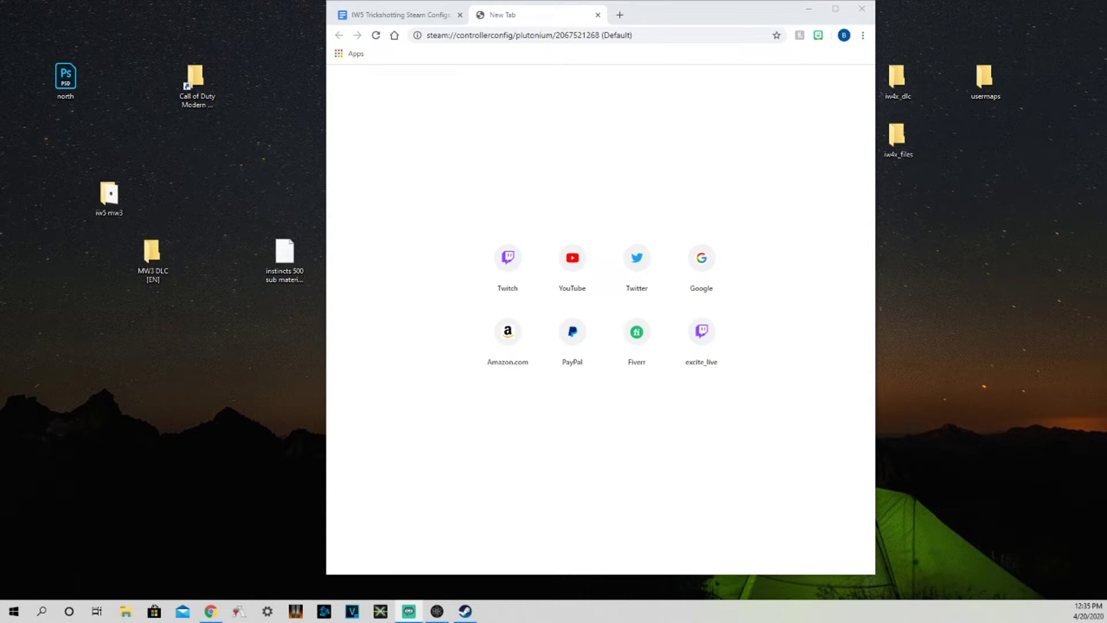
pyautogui.click(718, 486)
pyautogui.click(716, 506)
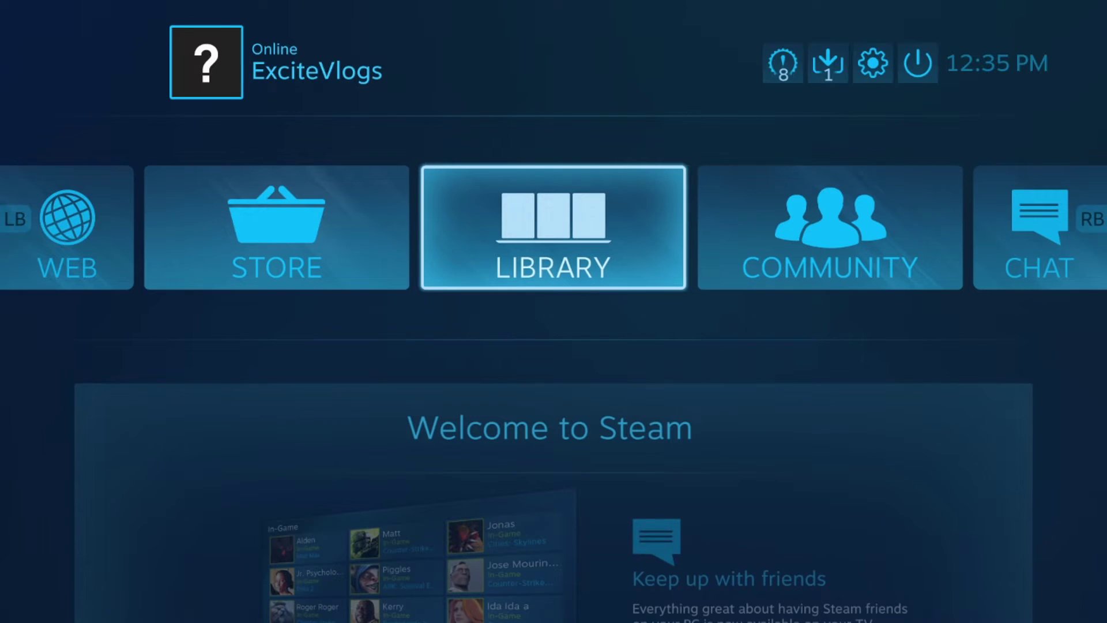
pyautogui.click(883, 58)
pyautogui.click(267, 235)
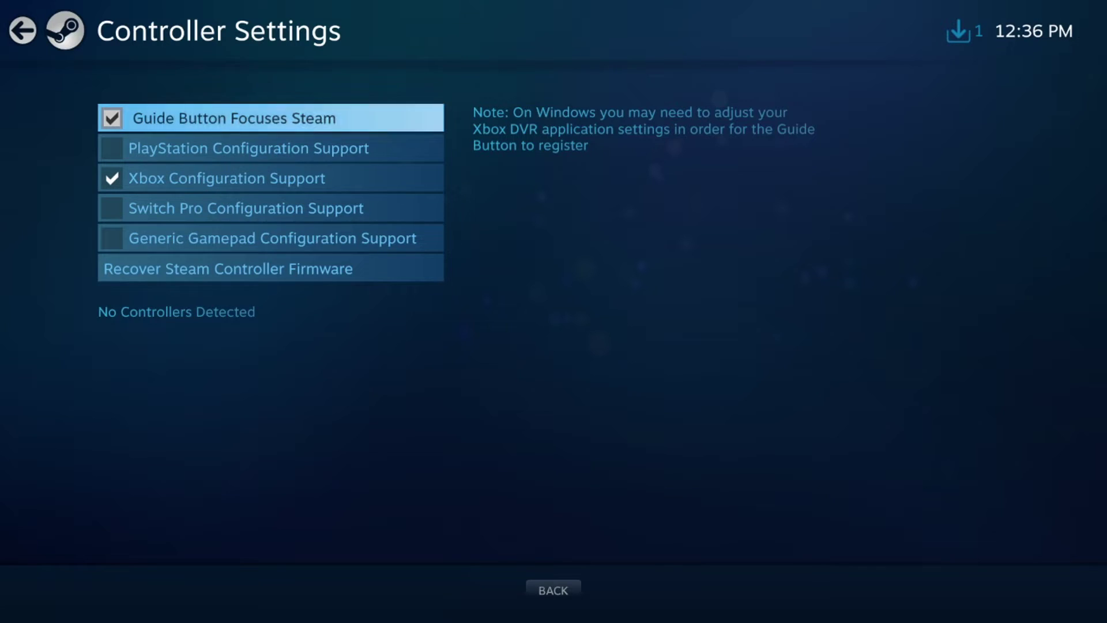
# - Return to the browser, reload the Xbox Default config link in Steam's Big Picture Mode, and back out of its preview
pyautogui.hotkey('alt', 'Tab')
pyautogui.click(103, 11)
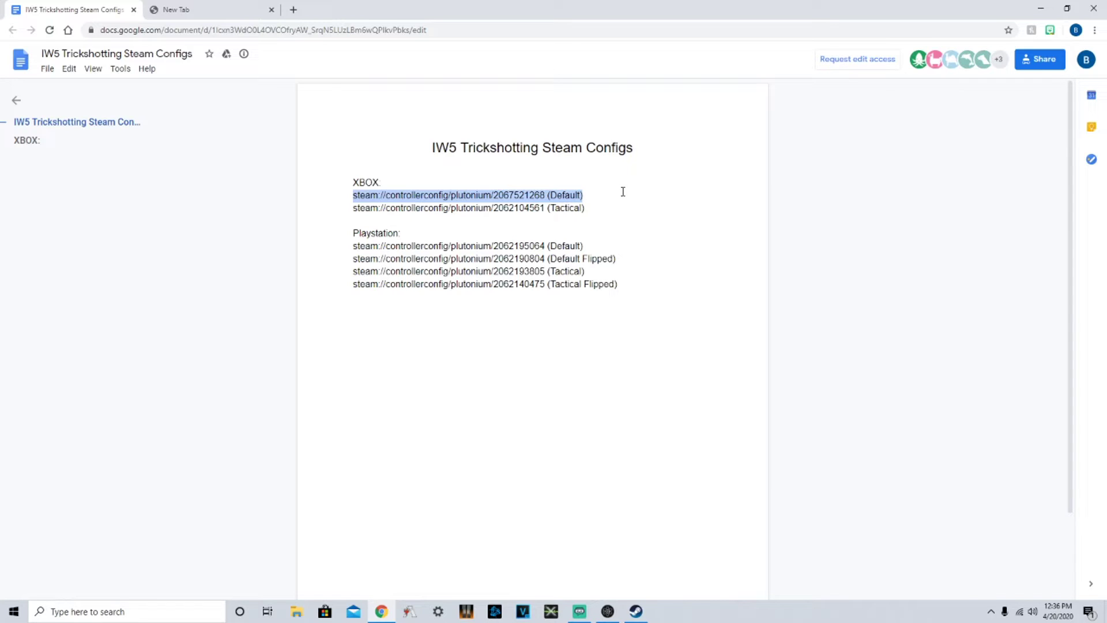
pyautogui.click(583, 196)
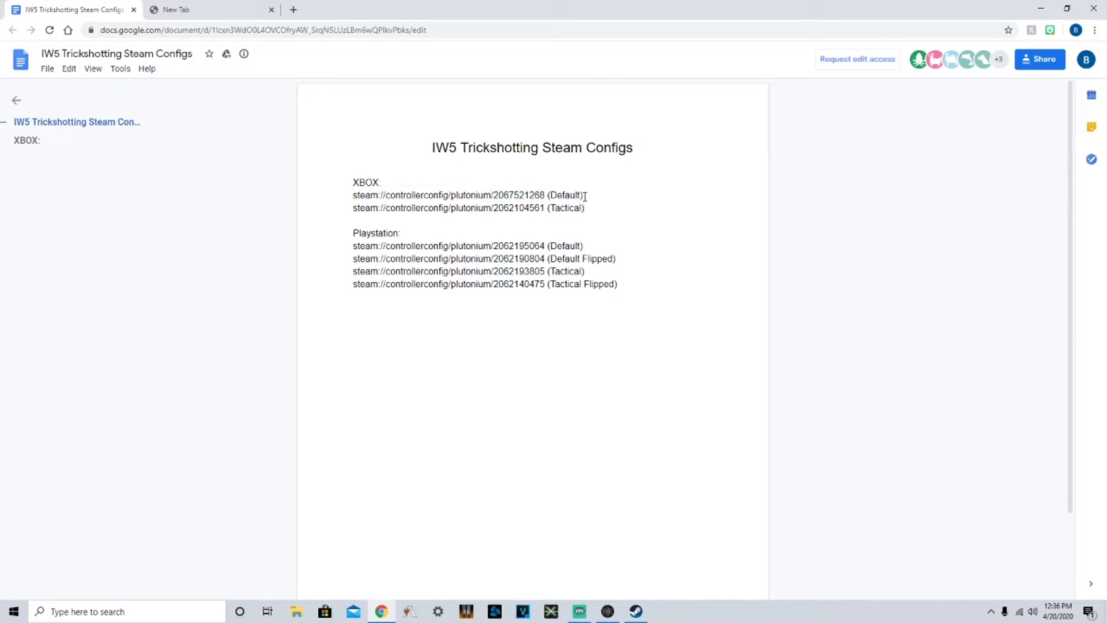
pyautogui.moveTo(583, 196); pyautogui.dragTo(292, 36)
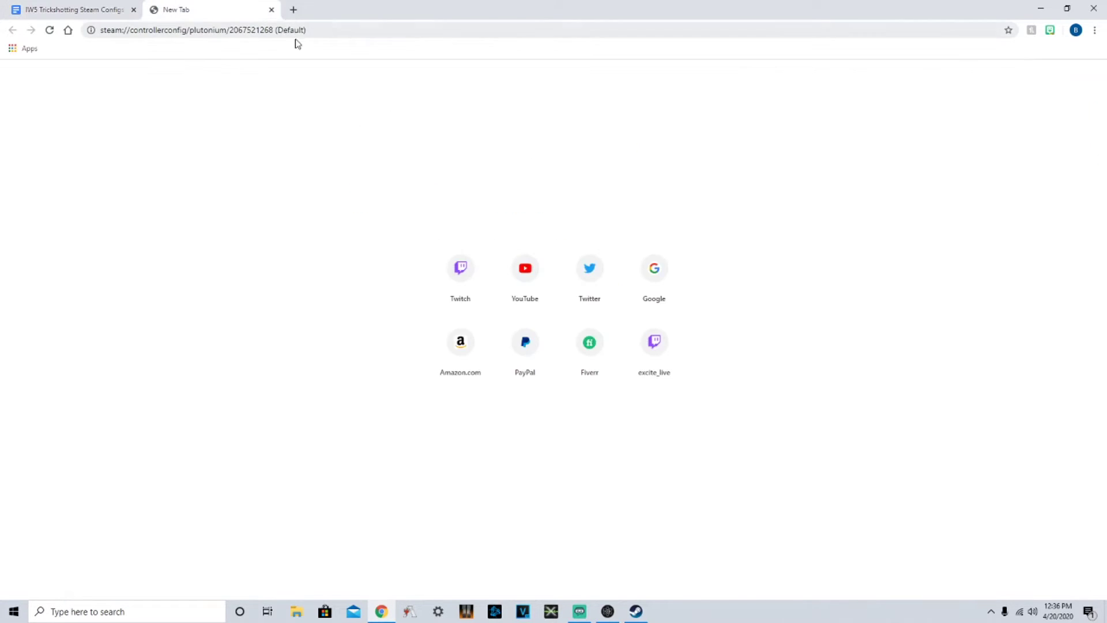
pyautogui.press('Return')
pyautogui.click(563, 107)
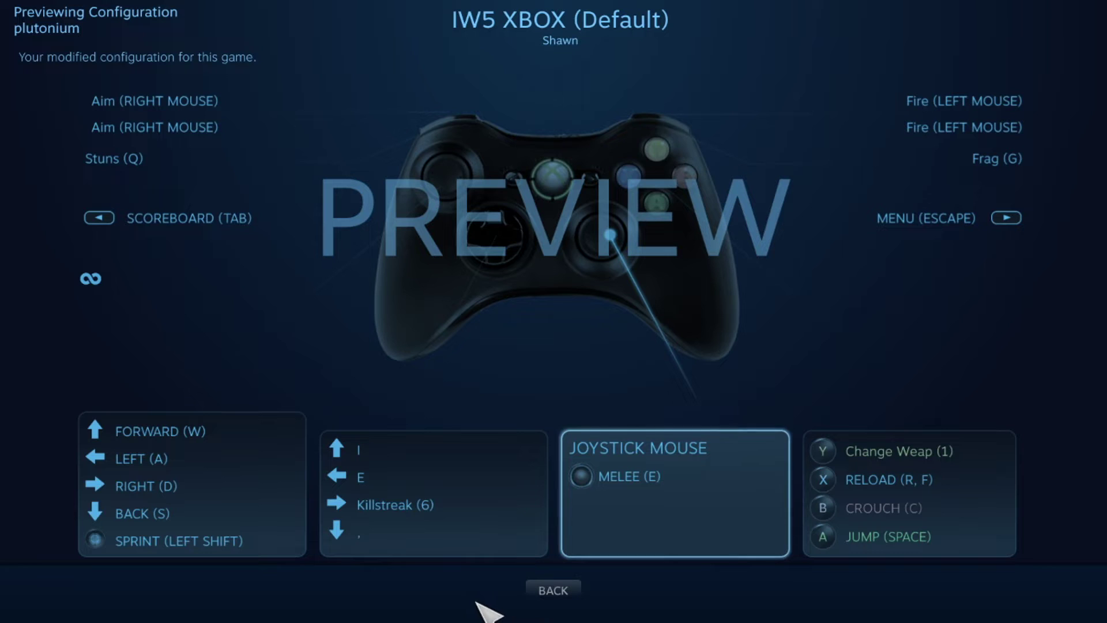
pyautogui.click(552, 594)
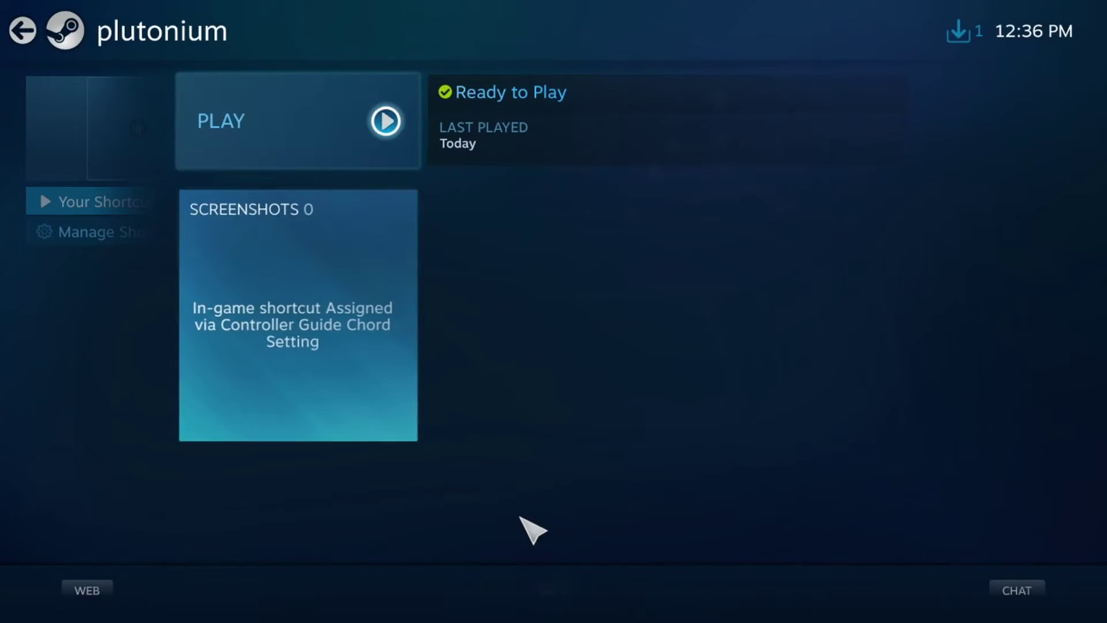
pyautogui.hotkey('alt', 'Tab')
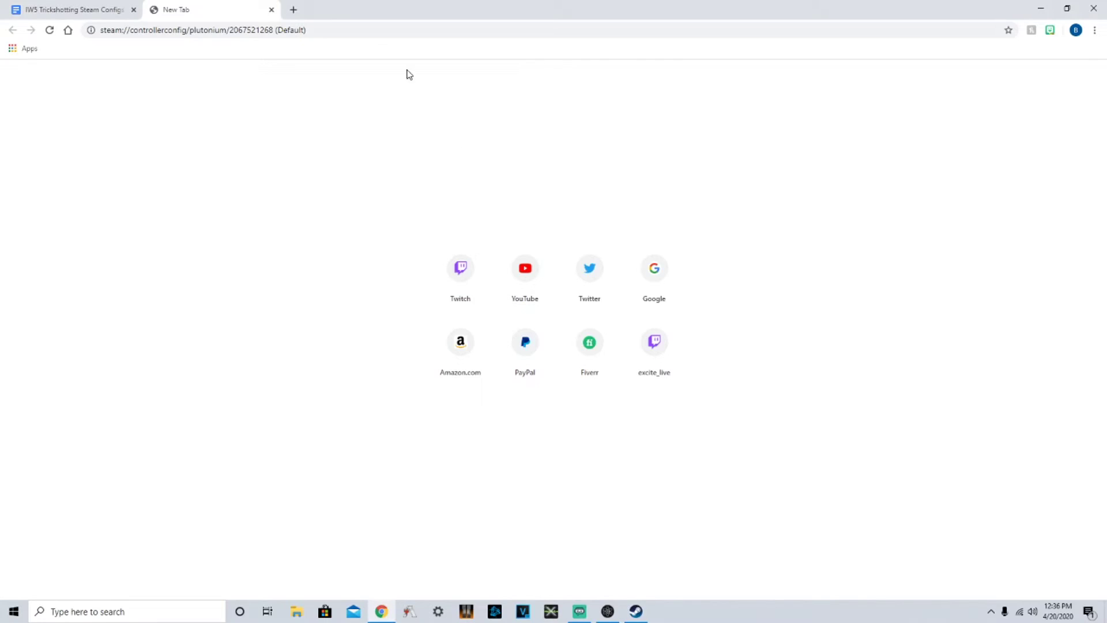
pyautogui.click(125, 5)
pyautogui.moveTo(602, 213)
pyautogui.mouseDown()
pyautogui.moveTo(334, 215)
pyautogui.moveTo(595, 200)
pyautogui.moveTo(596, 211)
pyautogui.mouseUp()
pyautogui.hotkey('ctrl', 'c')
pyautogui.click(334, 215)
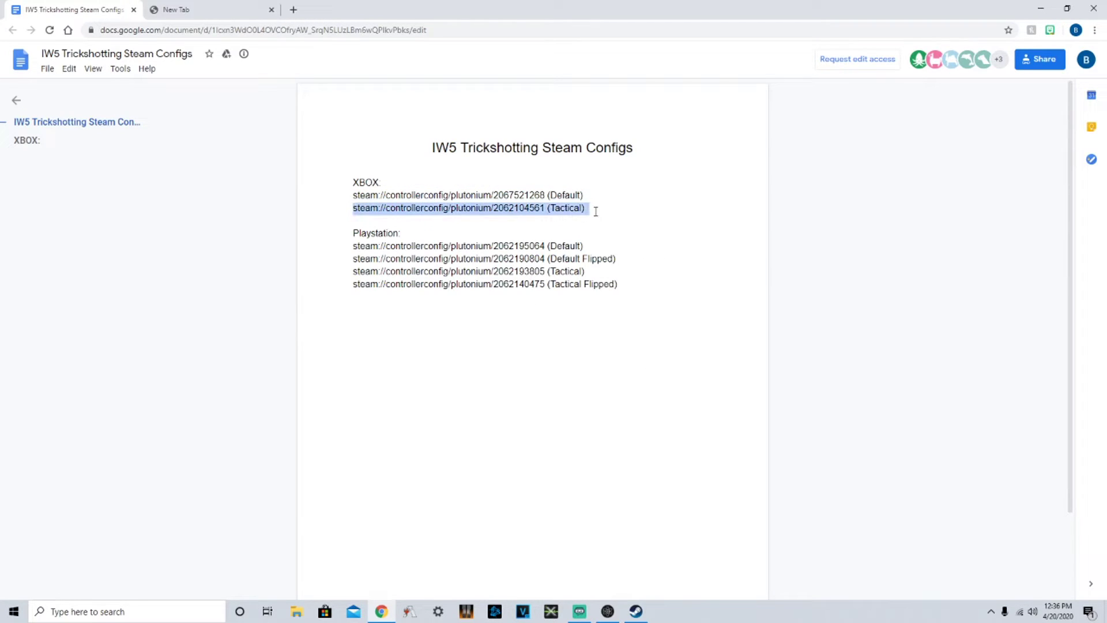
# - Load the copied Xbox Tactical link in place of the Default one, preview the configuration in Steam, and leave the preview
pyautogui.click(245, 10)
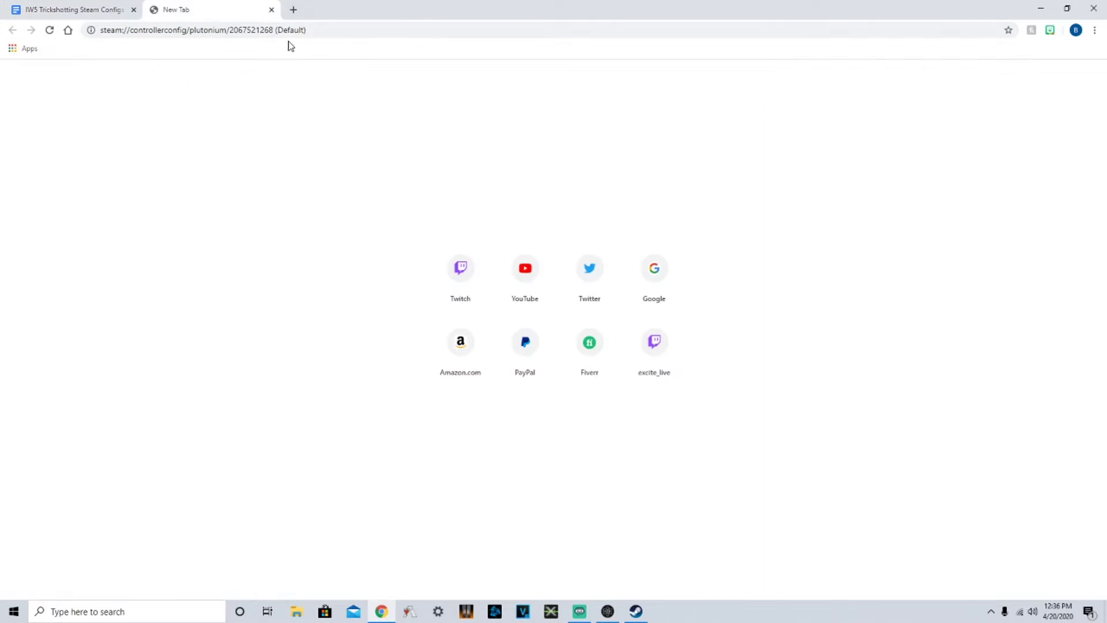
pyautogui.moveTo(323, 31); pyautogui.dragTo(101, 59)
pyautogui.hotkey('ctrl', 'v')
pyautogui.press('Return')
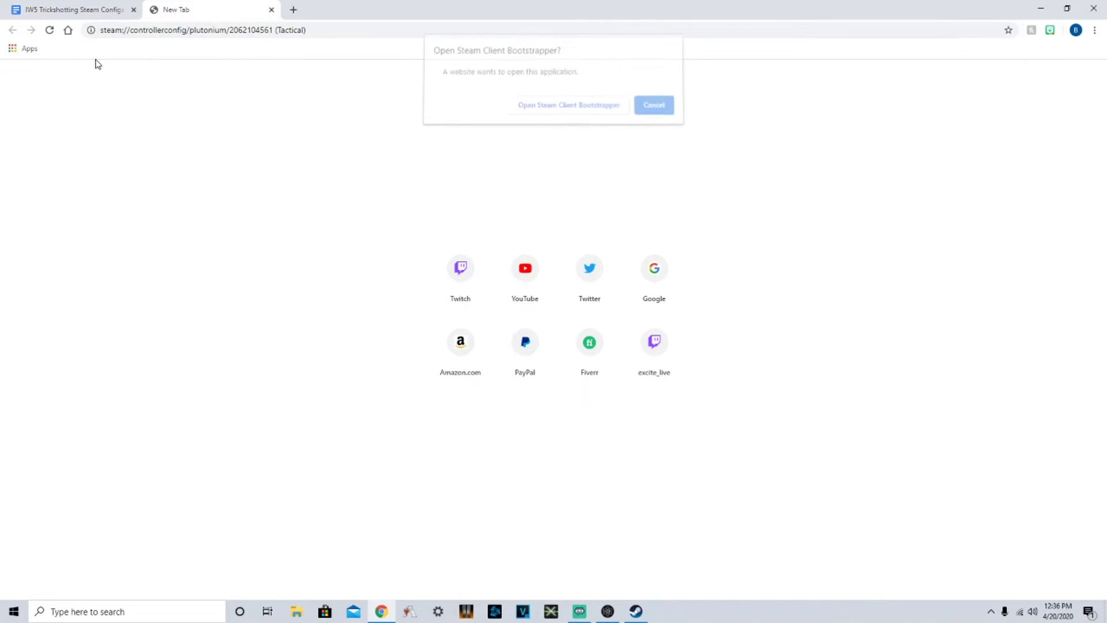
pyautogui.click(564, 108)
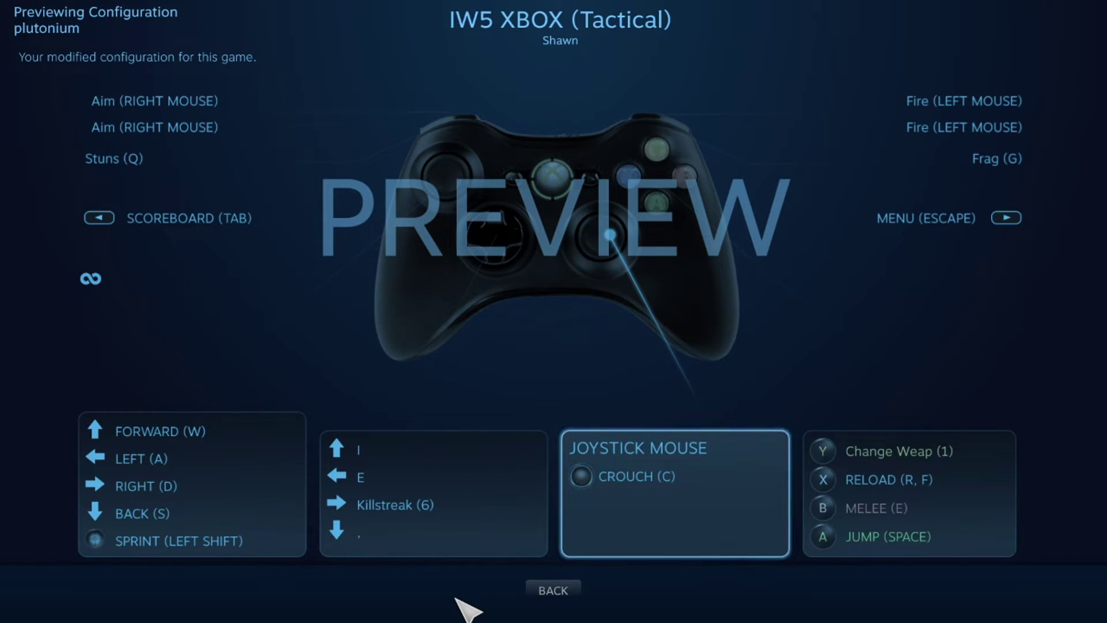
pyautogui.click(539, 585)
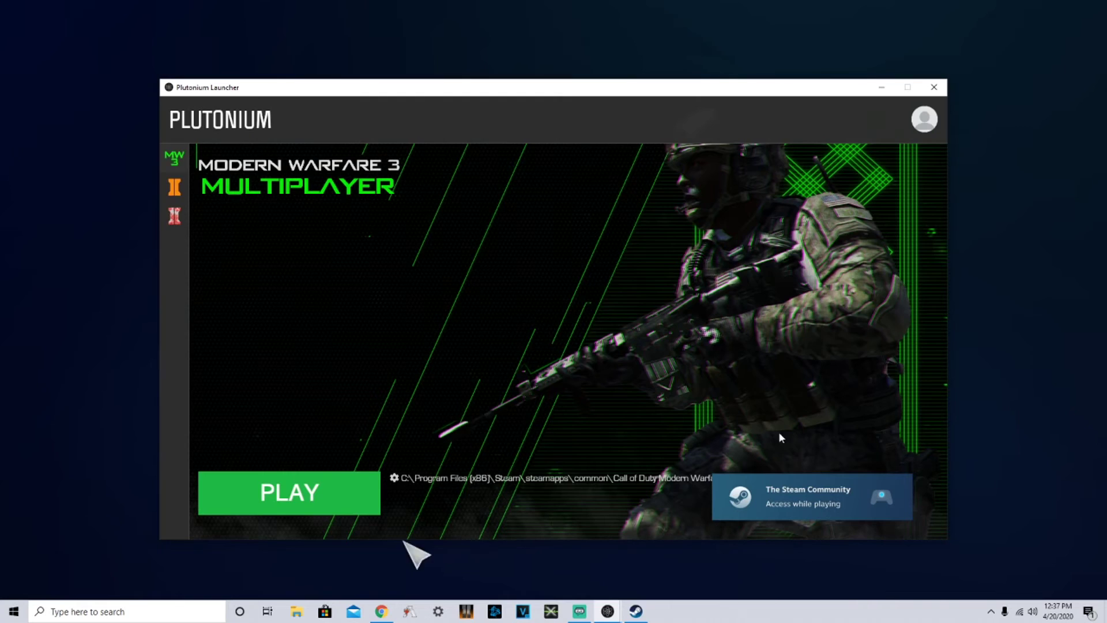
# - Launch Modern Warfare 3 Multiplayer from the Plutonium launcher and enter the game's Online menu
pyautogui.click(356, 491)
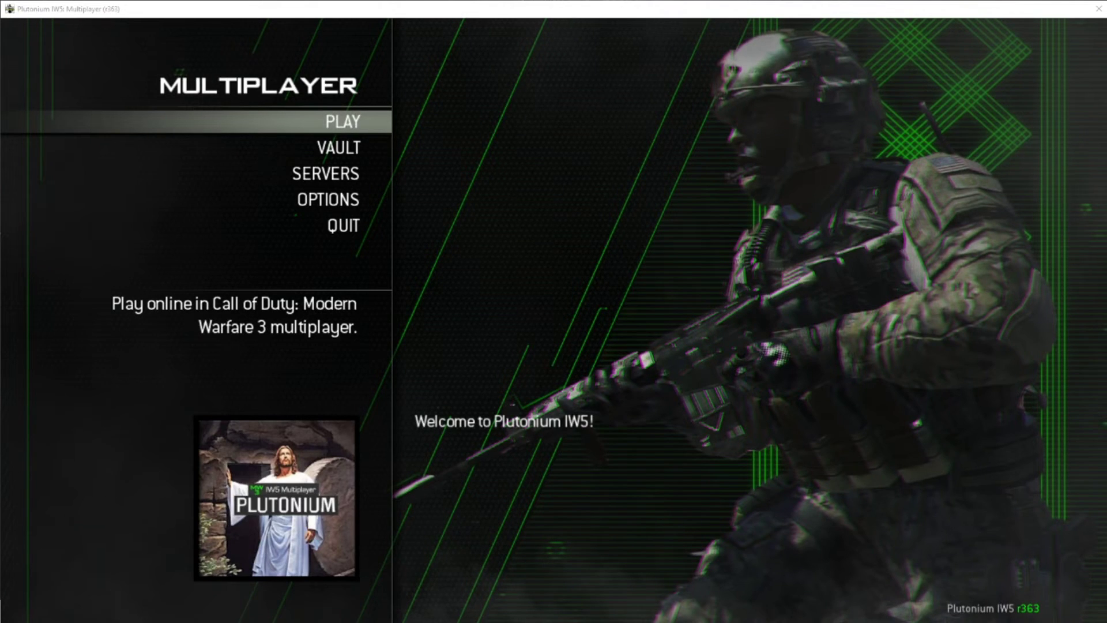
pyautogui.click(398, 124)
pyautogui.click(327, 122)
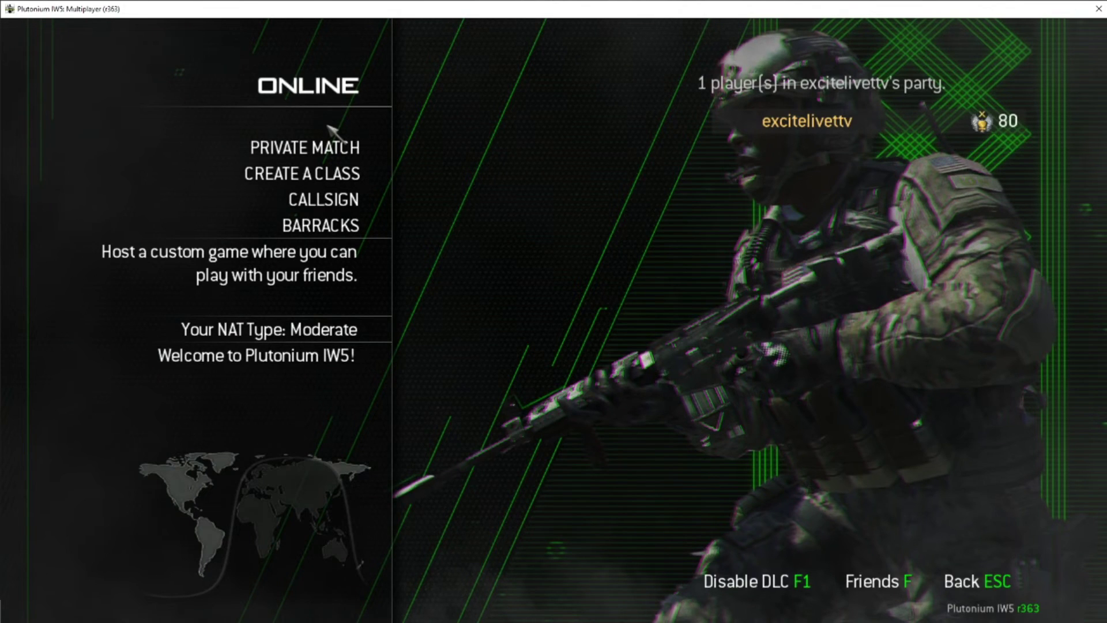
# - Run the unlockall command in the Plutonium IW5 console and close the console
pyautogui.press('`')
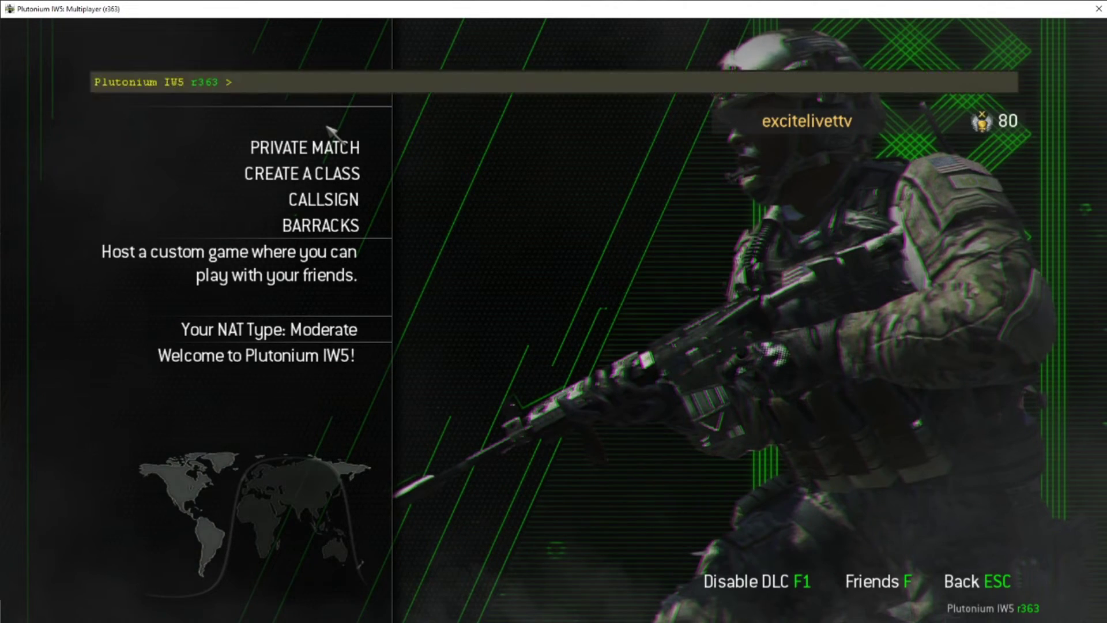
pyautogui.press('`')
pyautogui.press('`')
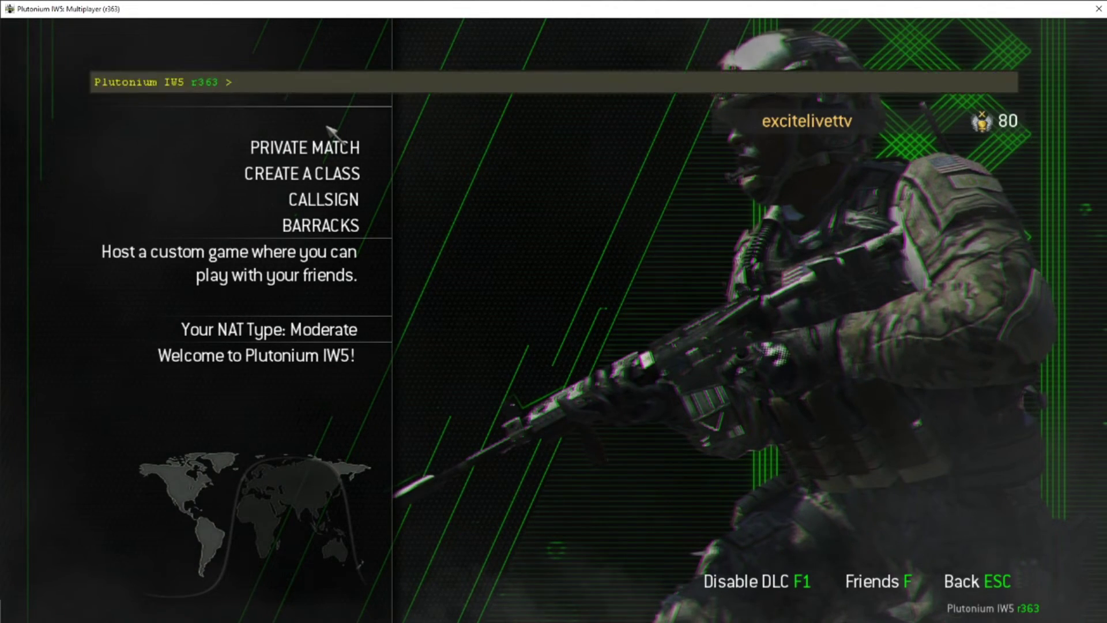
pyautogui.write('unlockall')
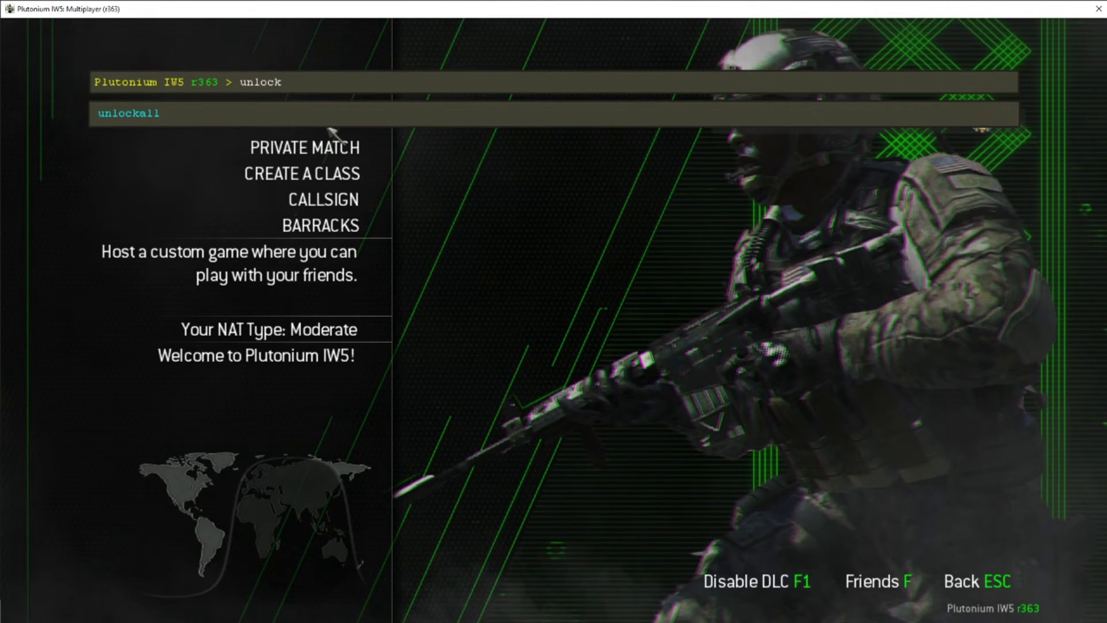
pyautogui.press('Return')
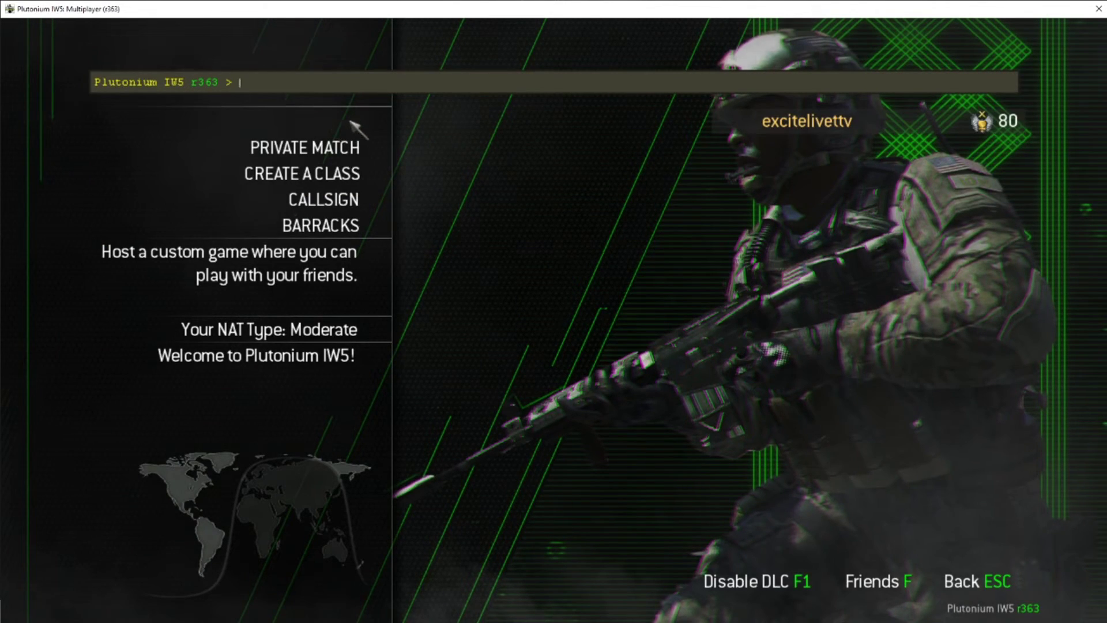
pyautogui.press('`')
pyautogui.press('Escape')
pyautogui.click(381, 120)
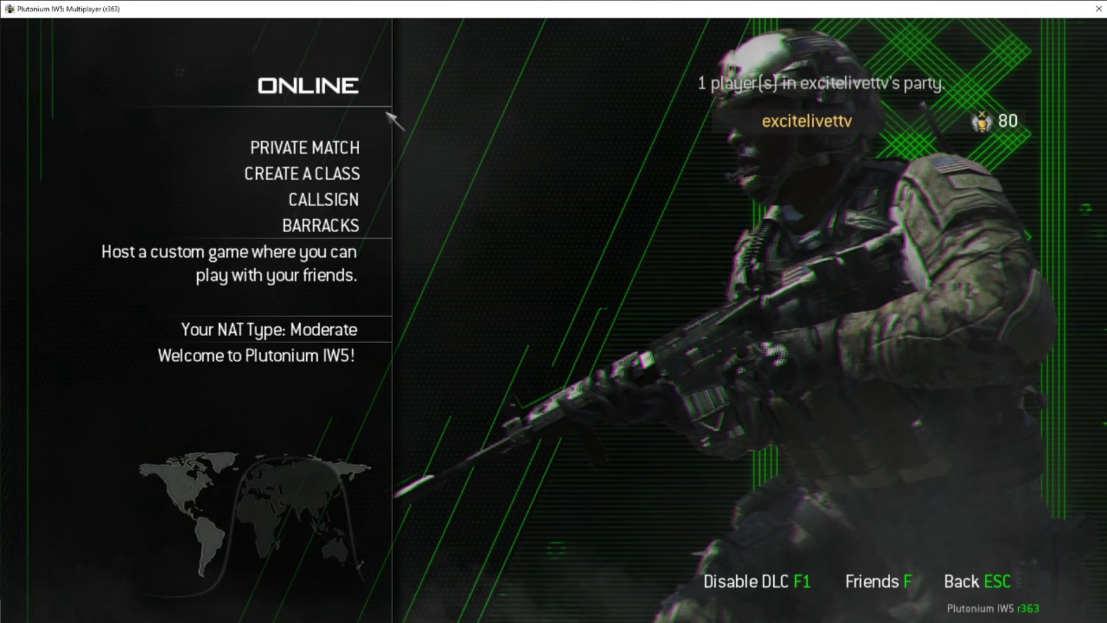
pyautogui.moveTo(909, 147)
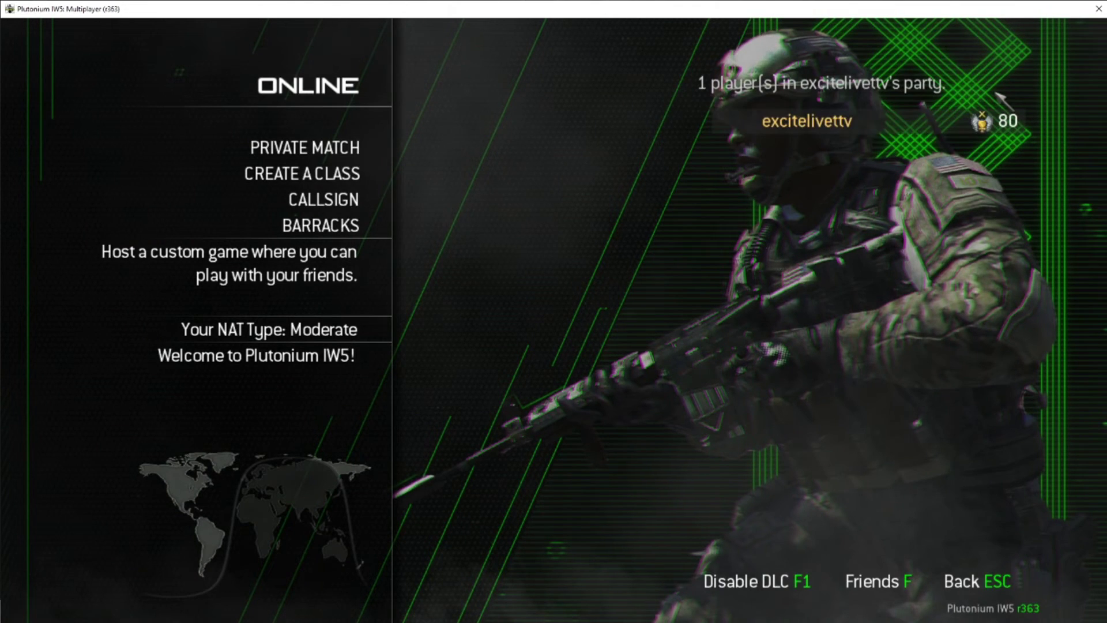
# - Look over the custom classes in Create a Class and return to the Online menu
pyautogui.click(296, 173)
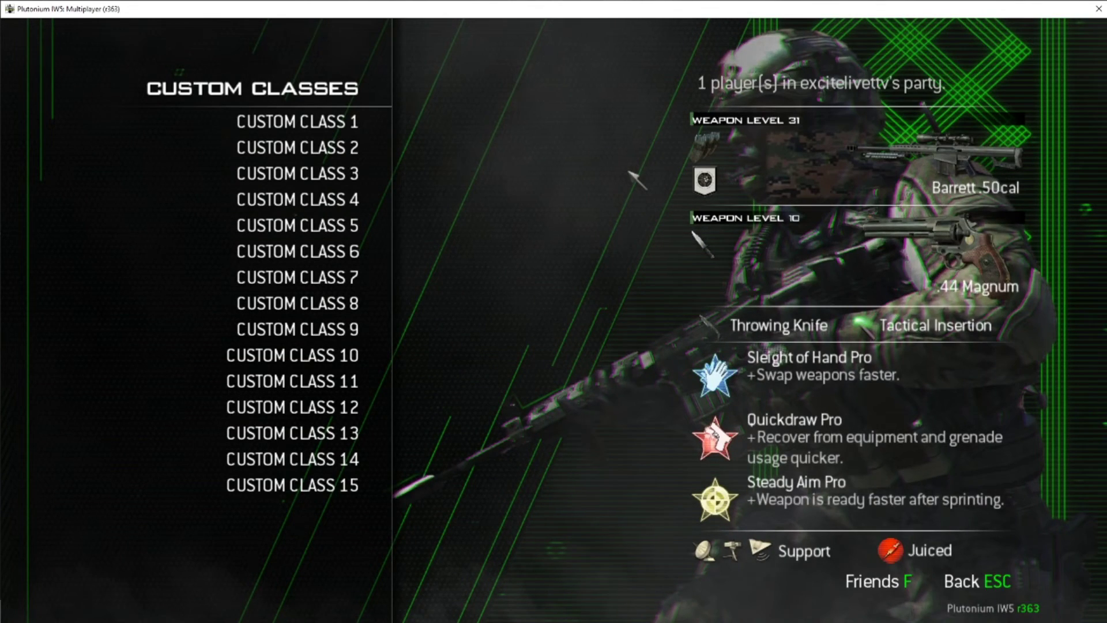
pyautogui.press('Escape')
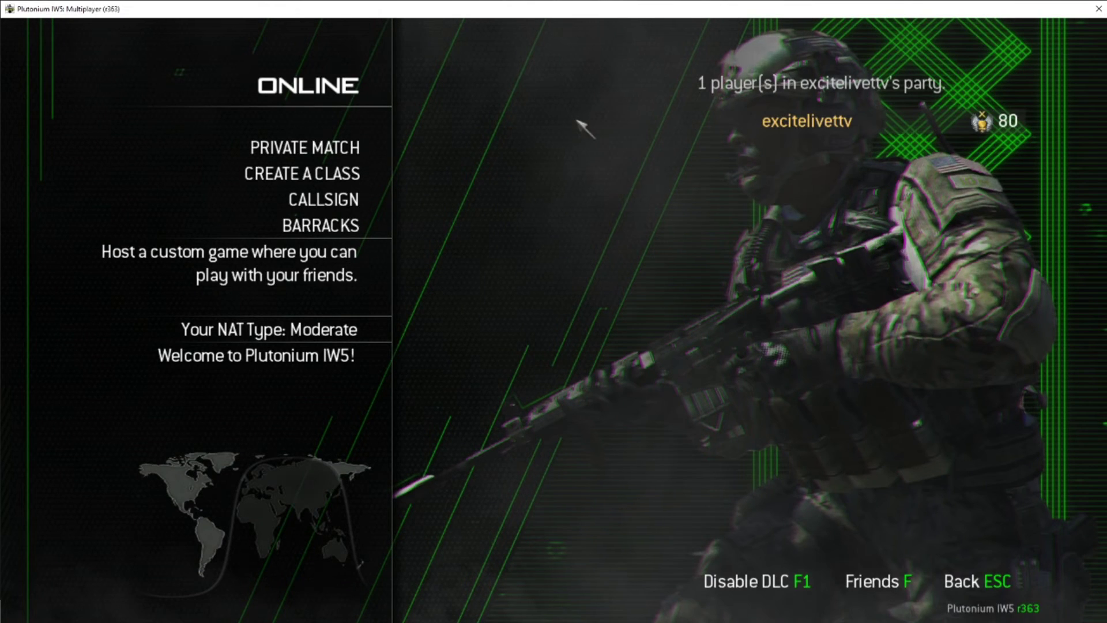
# - Try to set the player's prestige to 7 with the setplayerdata console command, and close the console
pyautogui.press('`')
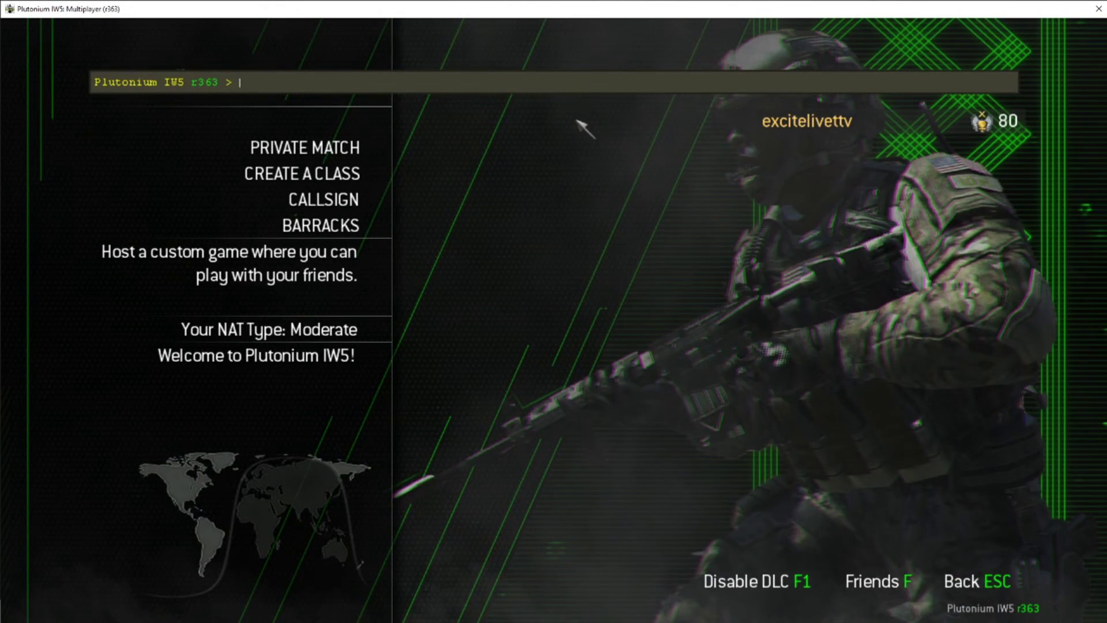
pyautogui.write('setpla')
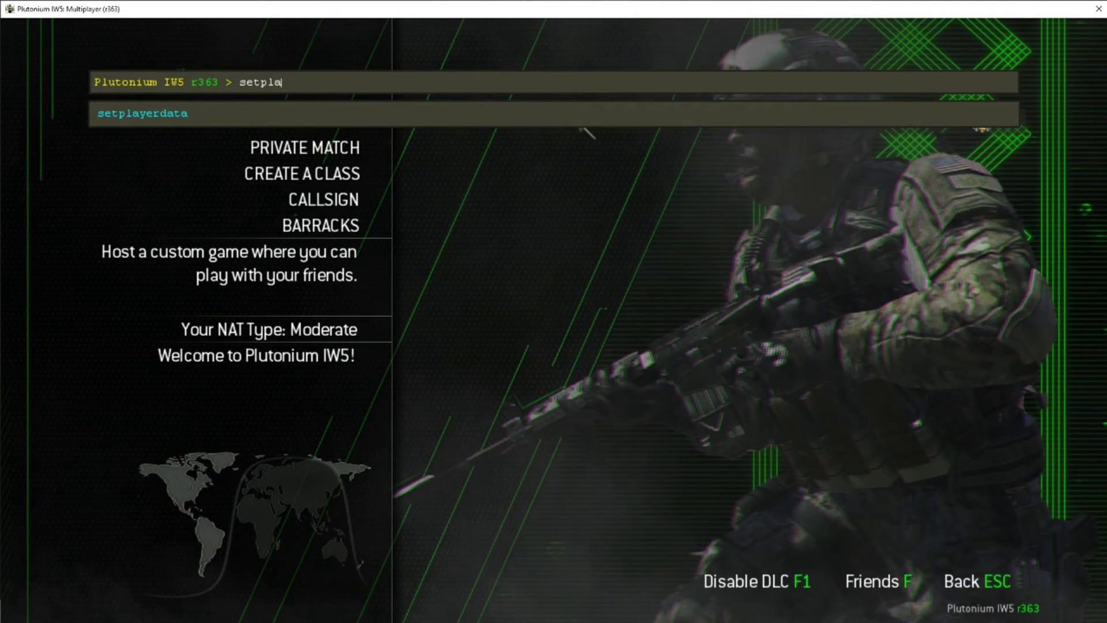
pyautogui.write('yer')
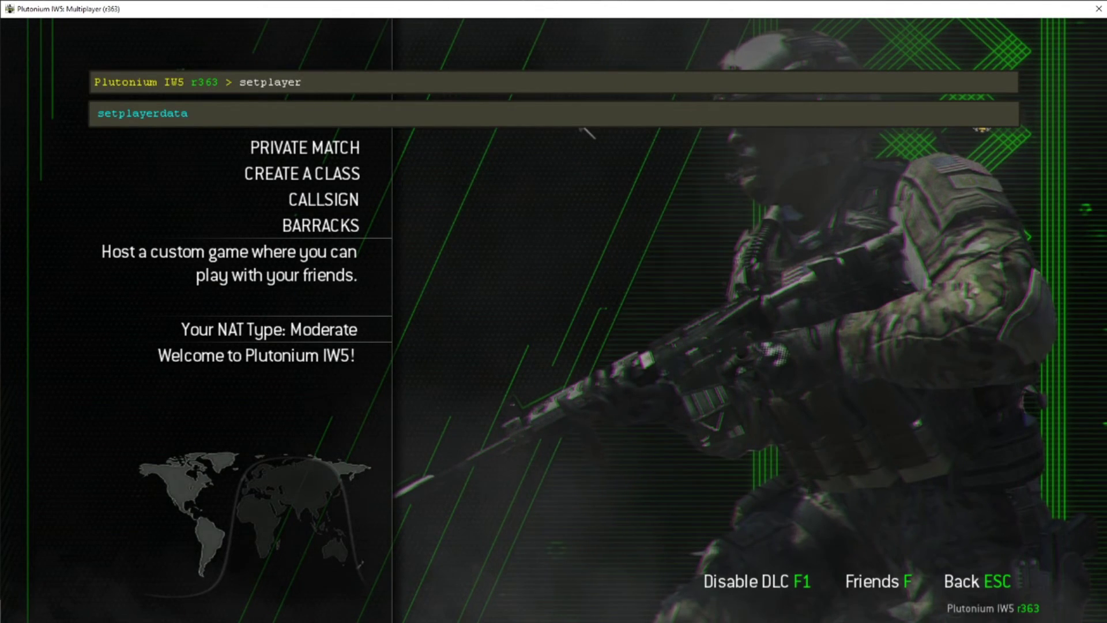
pyautogui.write('data')
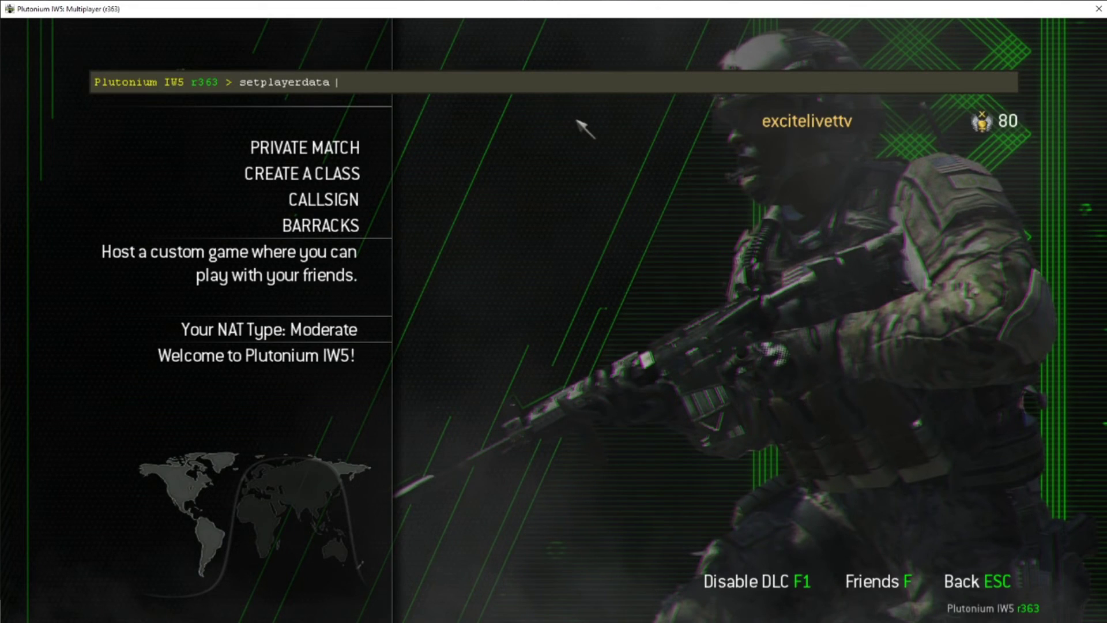
pyautogui.write(' prestg')
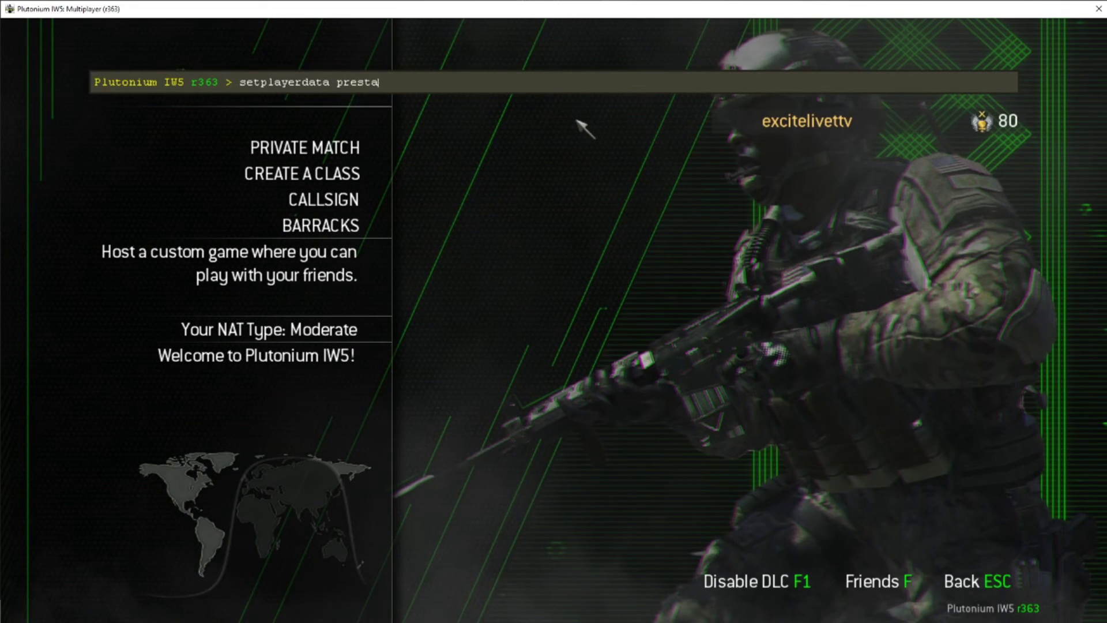
pyautogui.write('a')
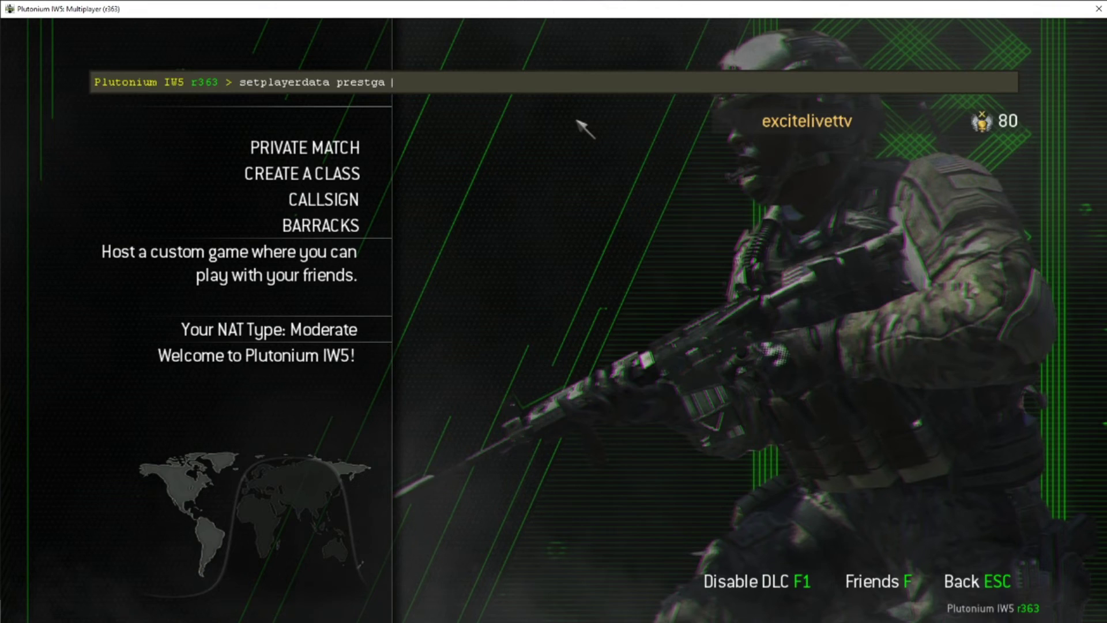
pyautogui.write(' 7')
pyautogui.press('Return')
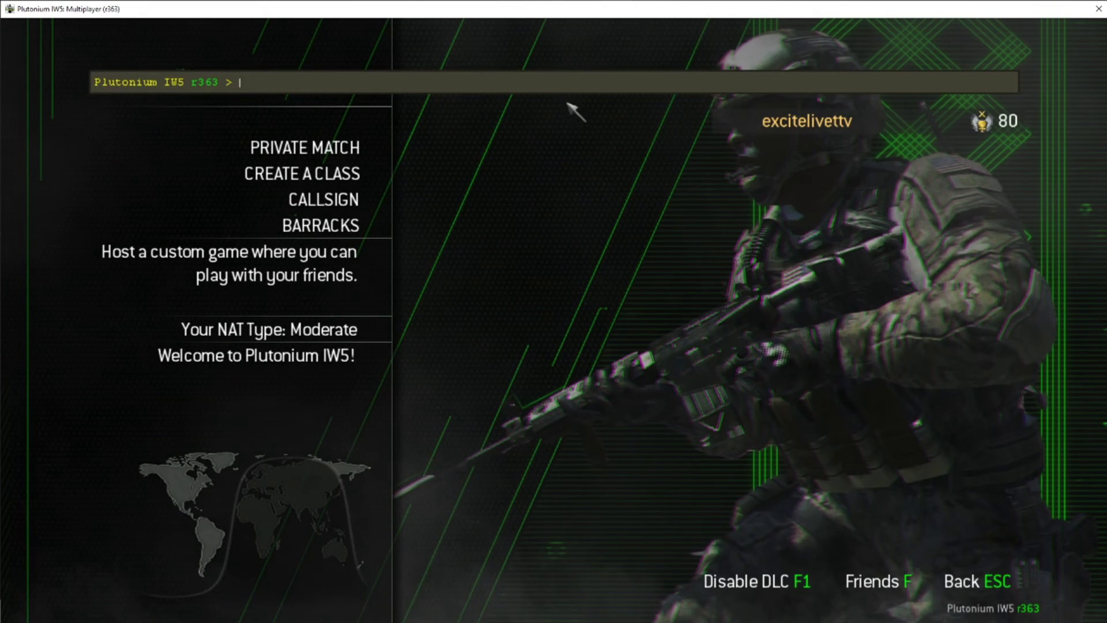
pyautogui.press('`')
# - Reload the Online menu, look over the available callsign titles, and return to the Online menu
pyautogui.press('Escape')
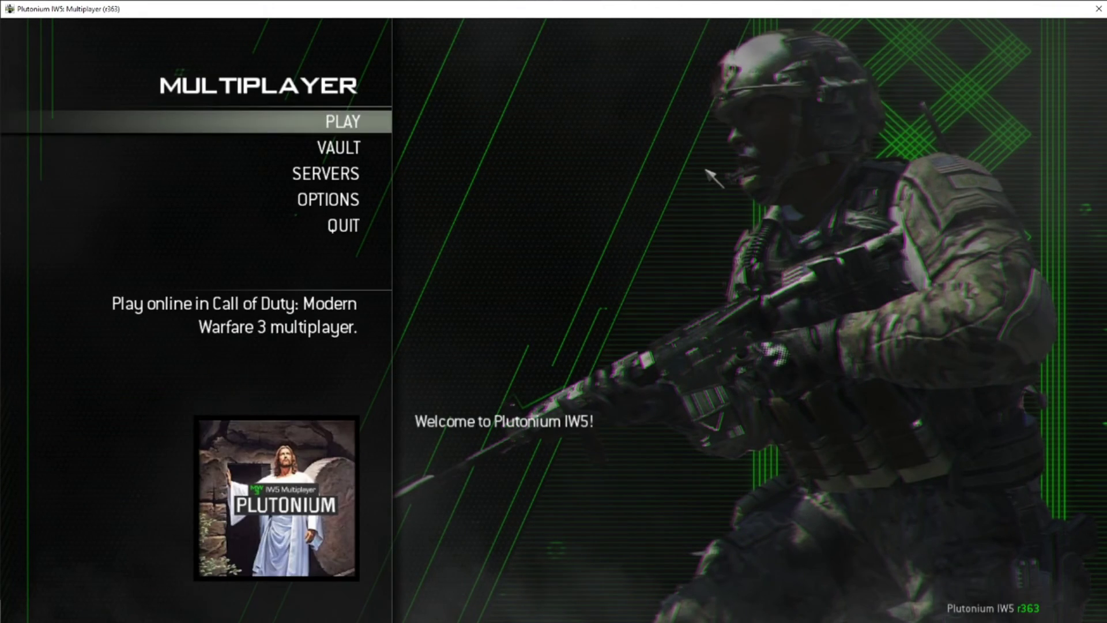
pyautogui.click(387, 118)
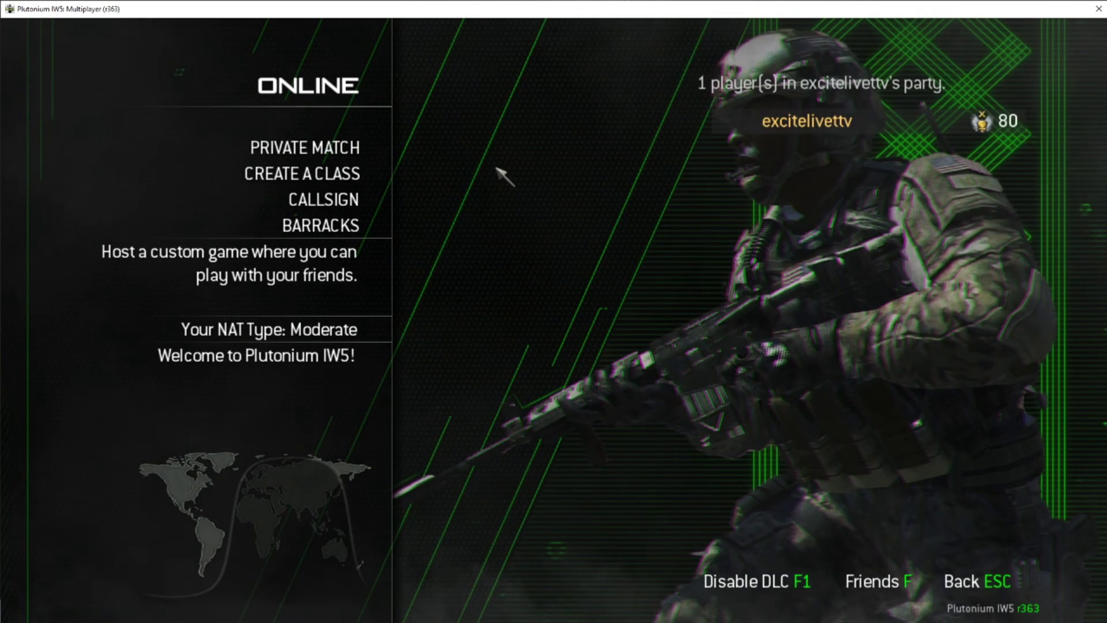
pyautogui.click(323, 199)
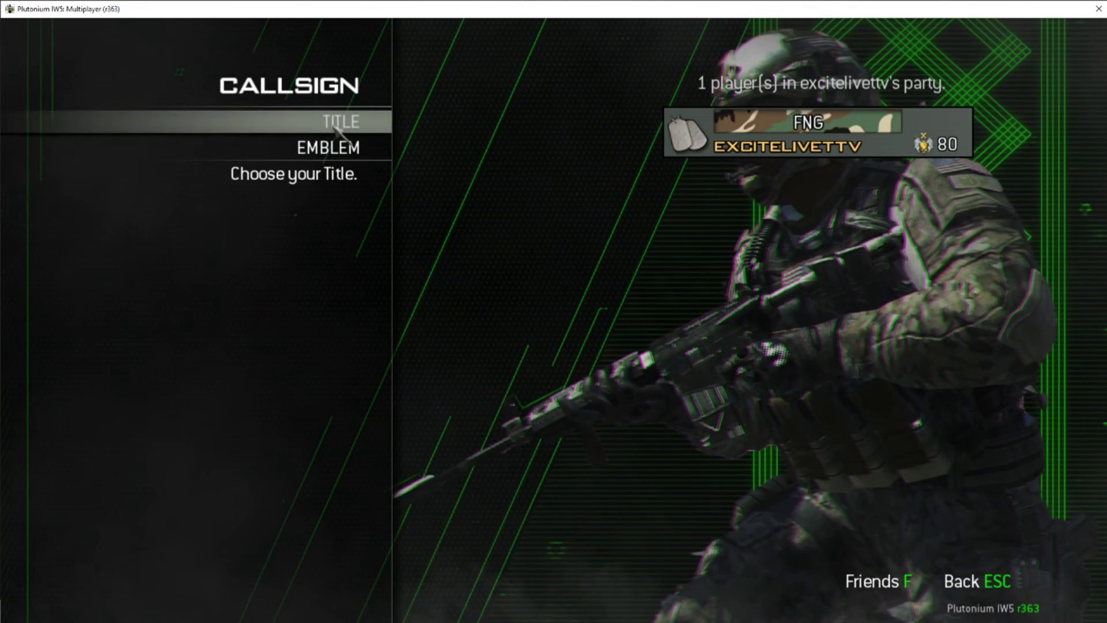
pyautogui.click(359, 127)
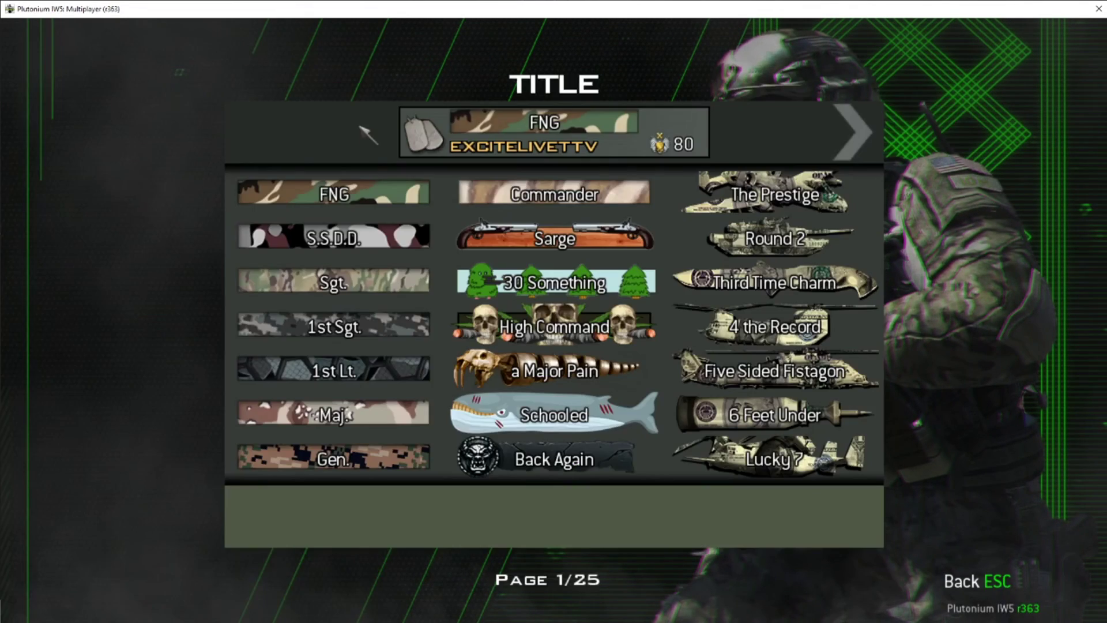
pyautogui.press('Escape')
pyautogui.press('Escape')
pyautogui.press('`')
pyautogui.write('tit')
pyautogui.press('BackSpace')
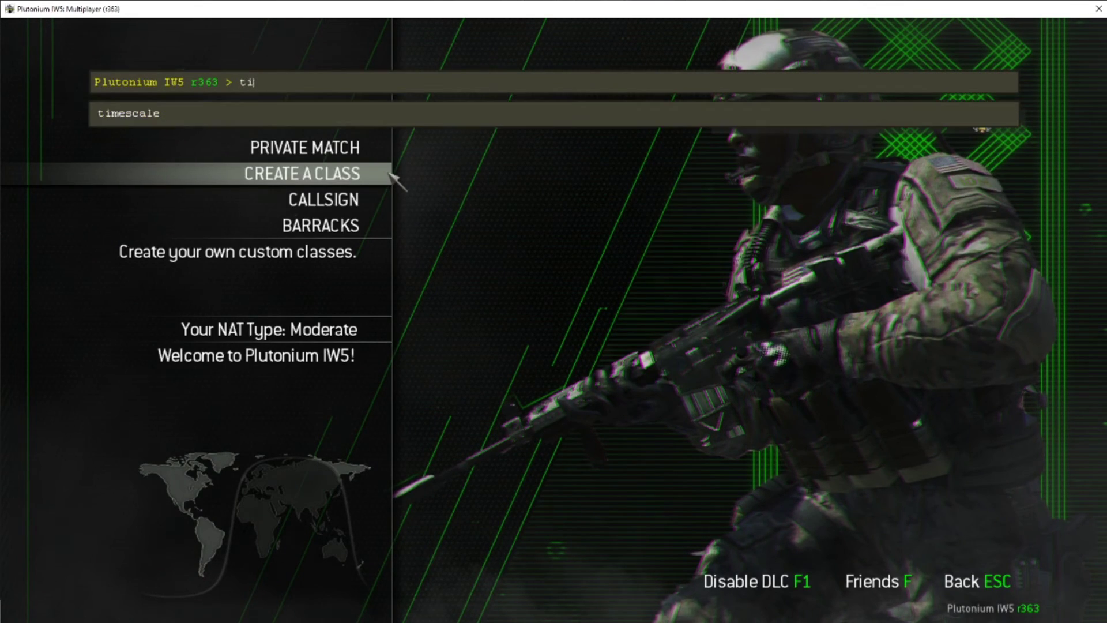
pyautogui.press('BackSpace')
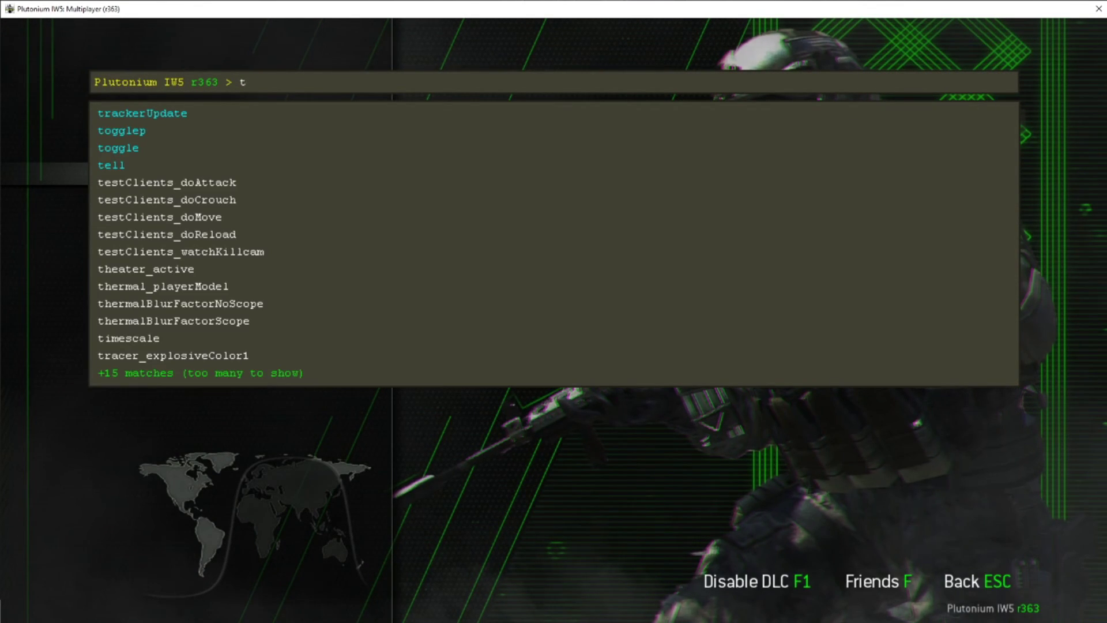
pyautogui.press('BackSpace')
# - Leave the Online menu with the console closed and open the dedicated server browser from the Multiplayer menu
pyautogui.press('Escape')
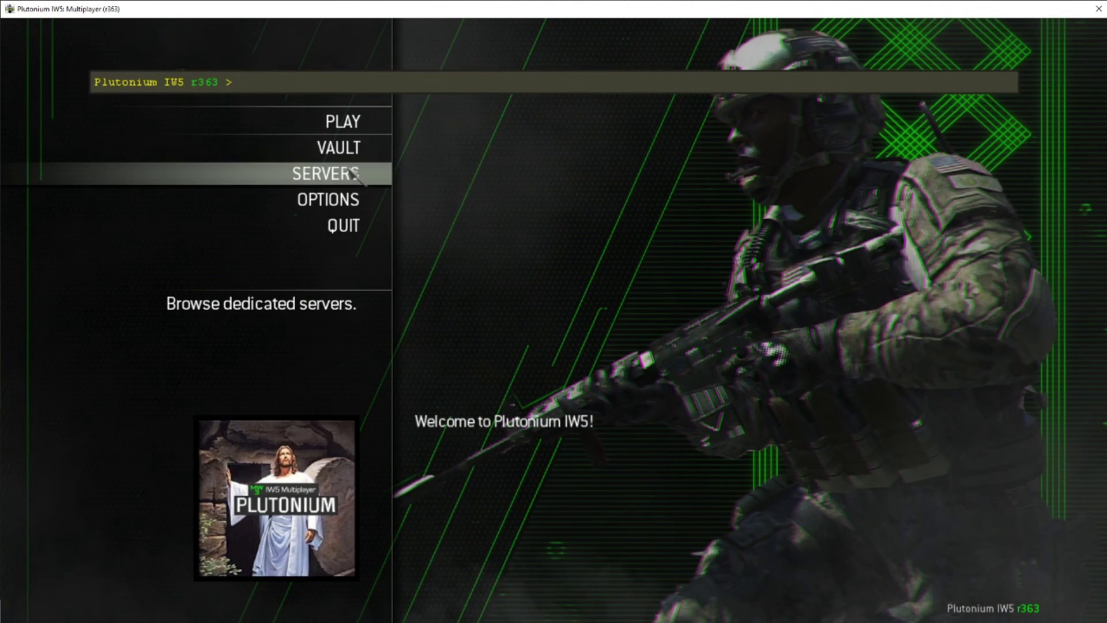
pyautogui.press('`')
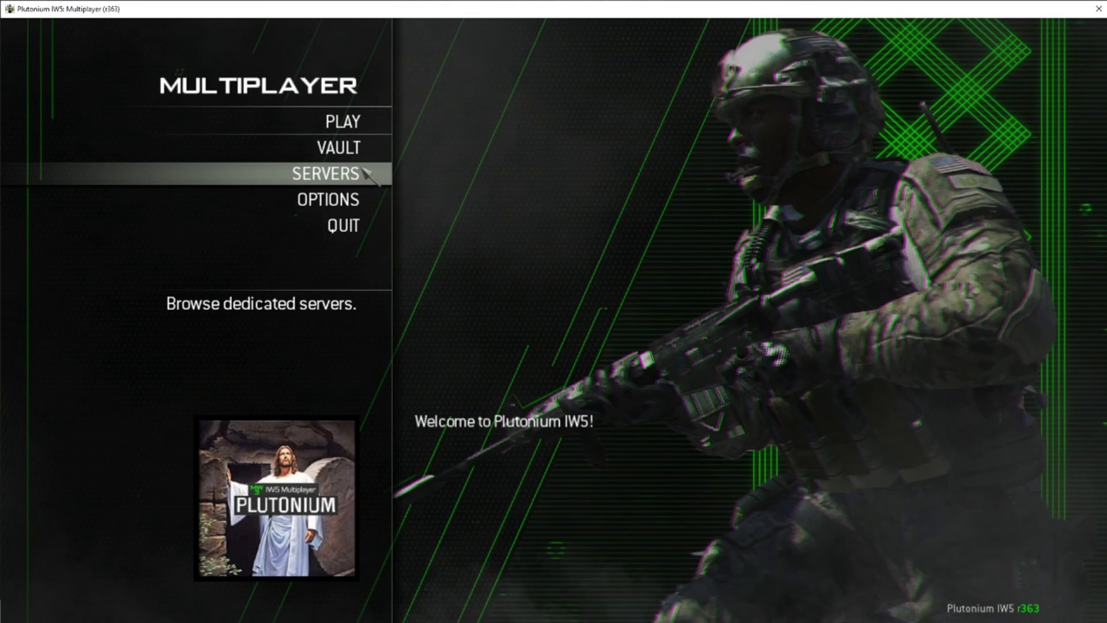
pyautogui.click(370, 173)
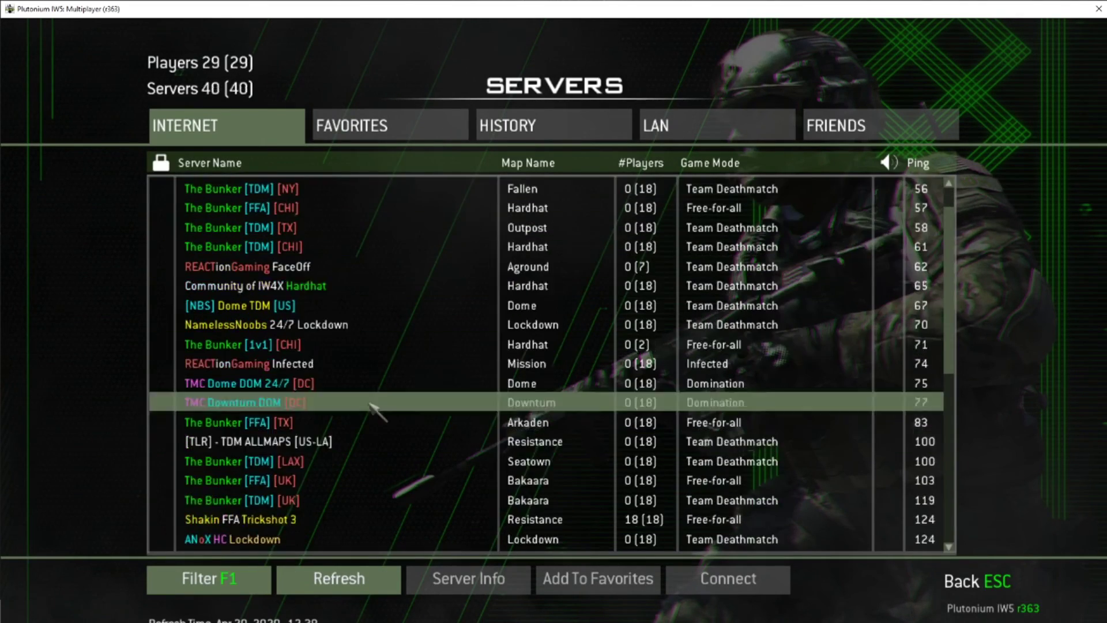